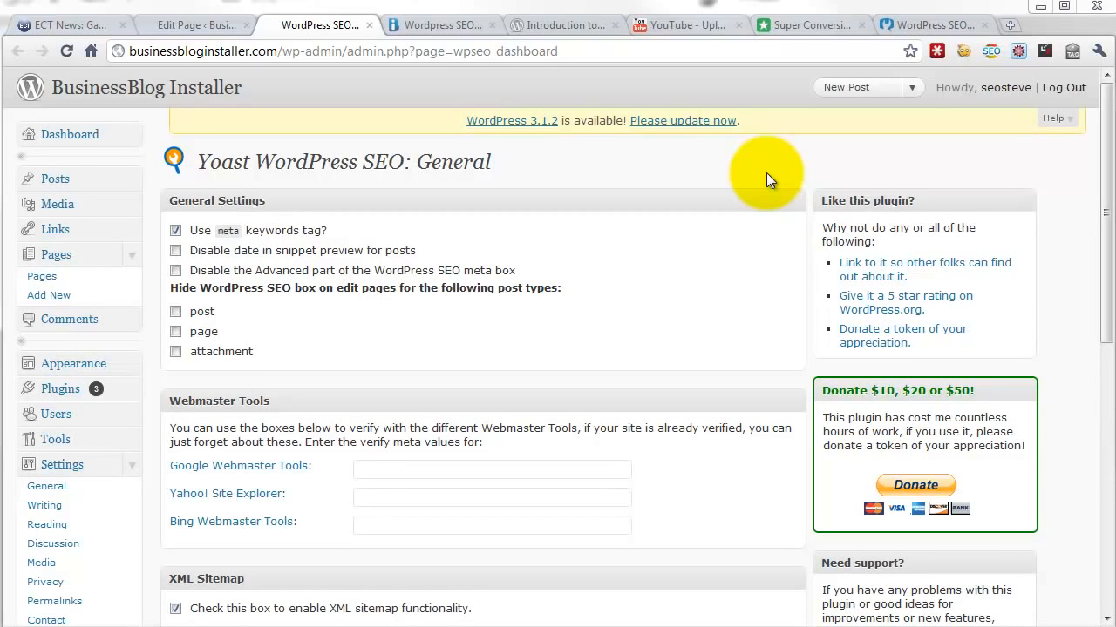
Step: Open the SEO plugin's Dashboard settings and place the cursor in the Google Webmaster Tools verification field
left_click_drag(1105, 144, 1090, 404)
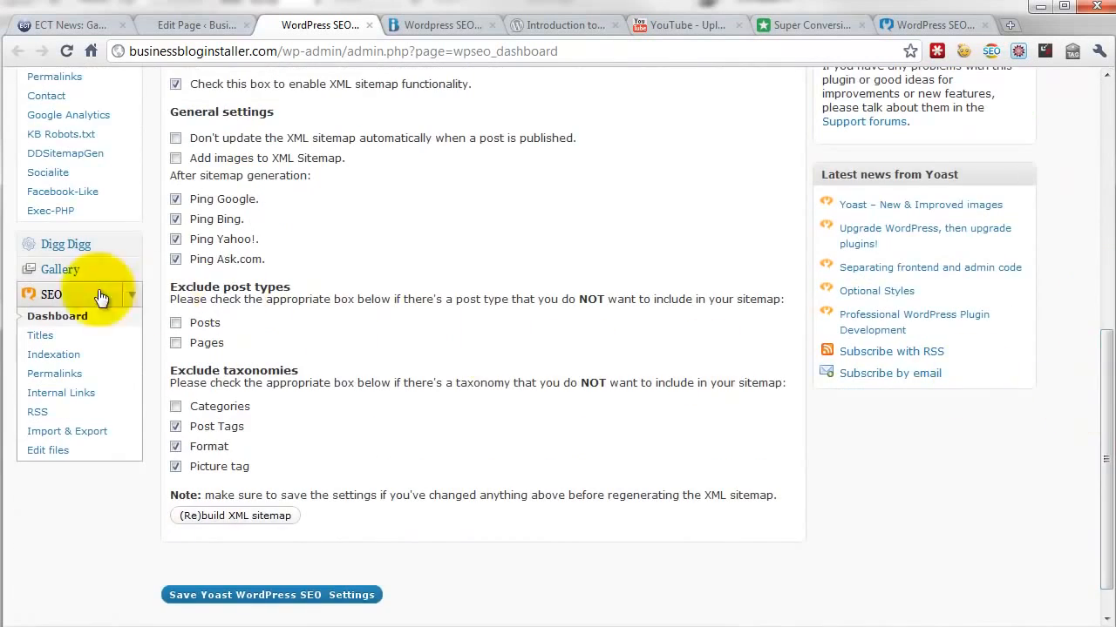
left_click(50, 296)
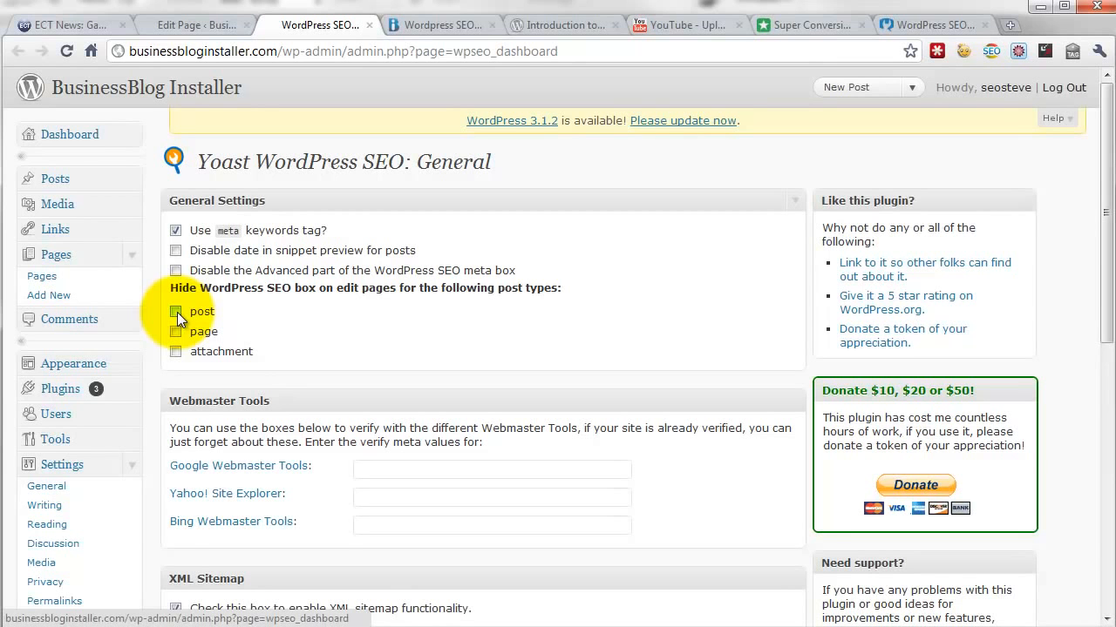
scroll(385, 305, "down", 3)
left_click(416, 326)
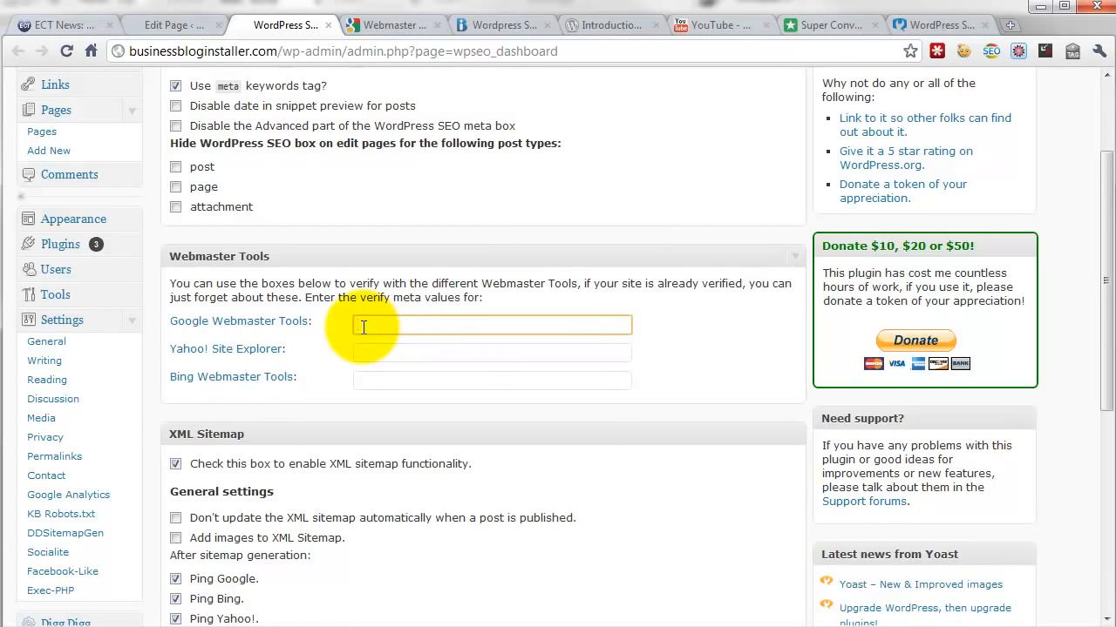
Step: Review the XML Sitemap settings, including the search engine pings and the excluded post types and taxonomies
scroll(663, 376, "down", 3)
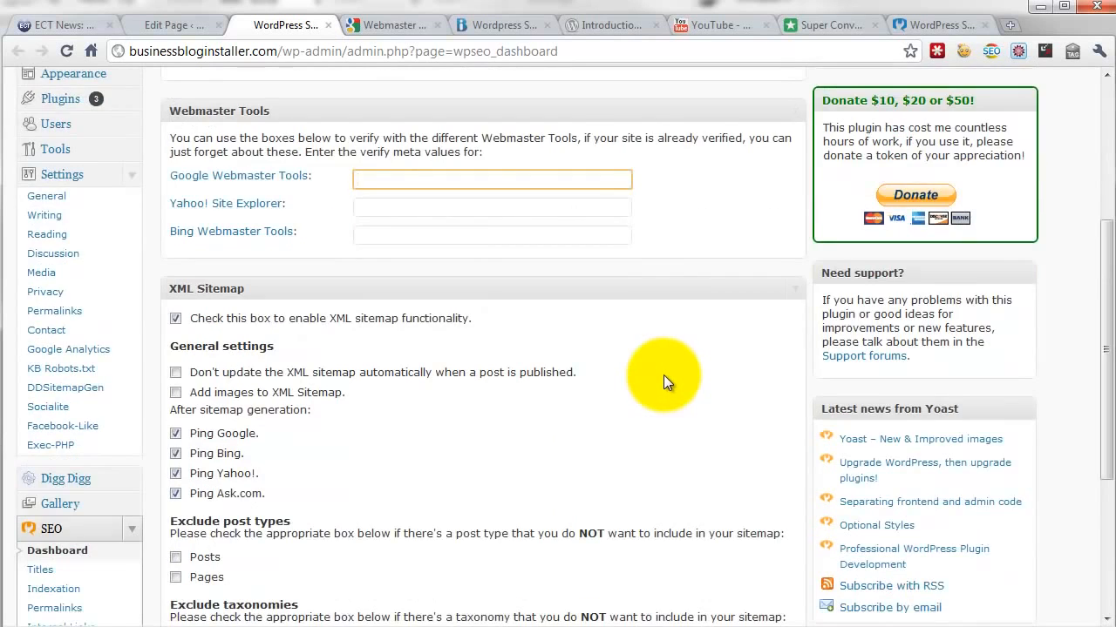
scroll(664, 374, "down", 2)
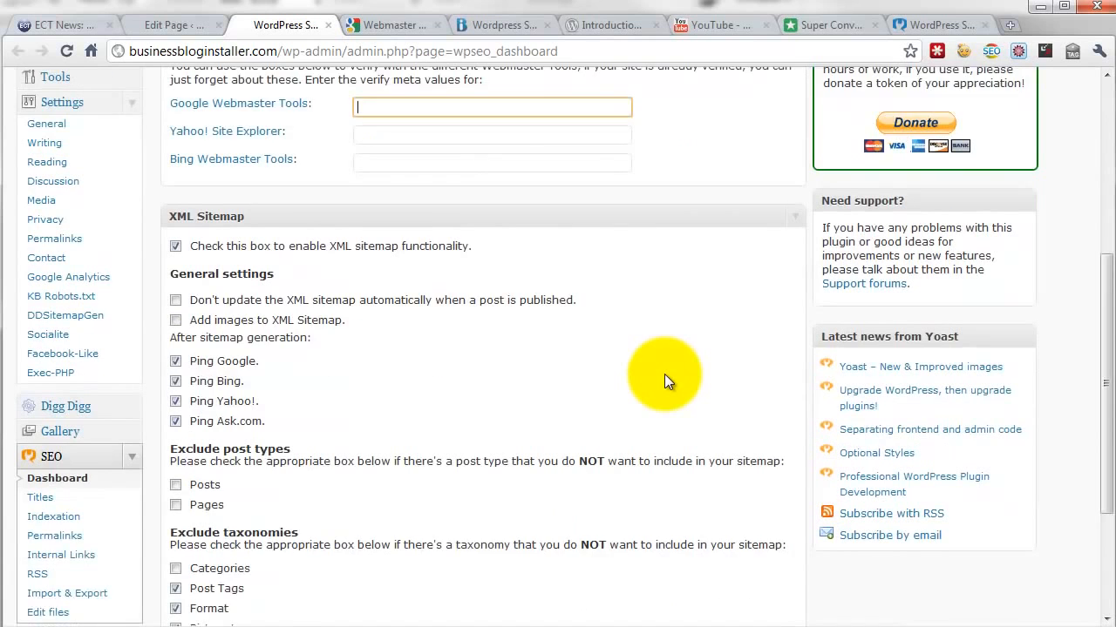
scroll(664, 374, "down", 1)
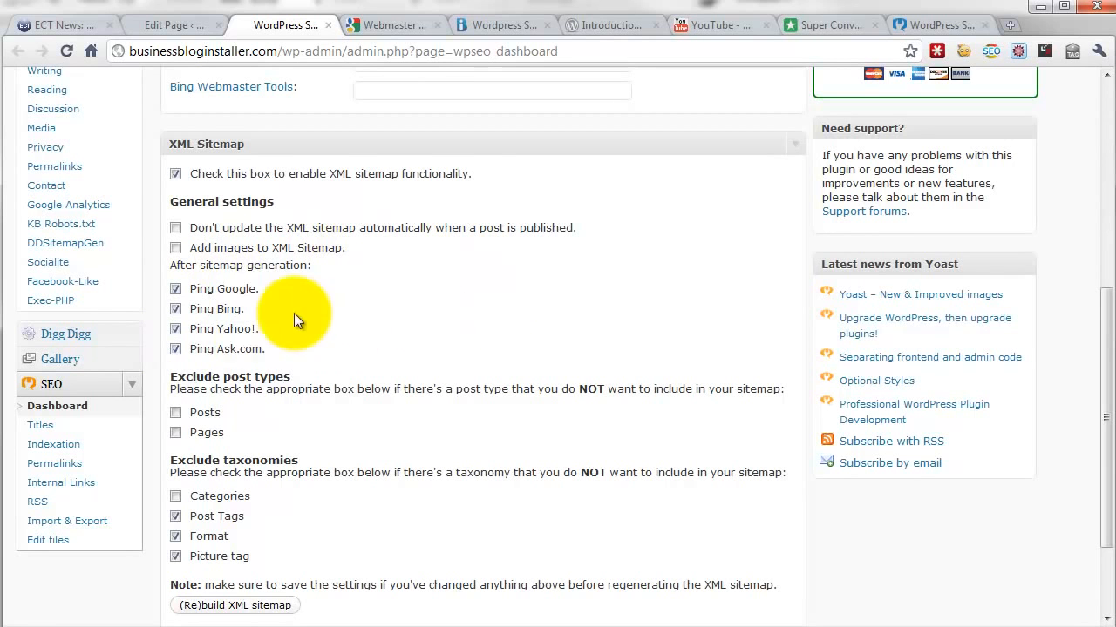
scroll(356, 346, "down", 2)
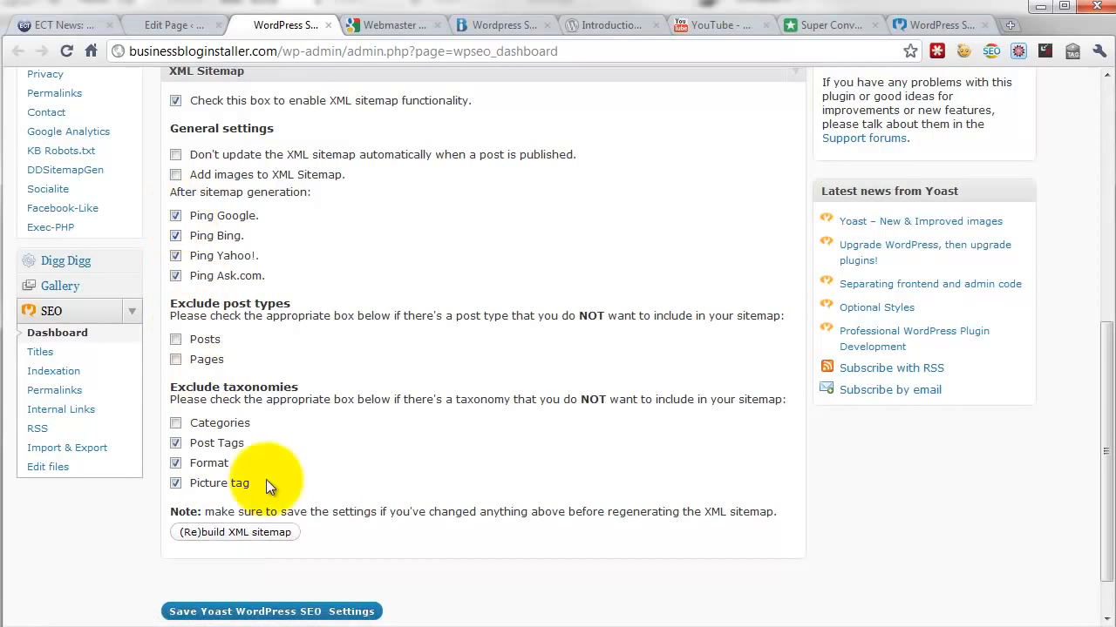
scroll(419, 526, "down", 2)
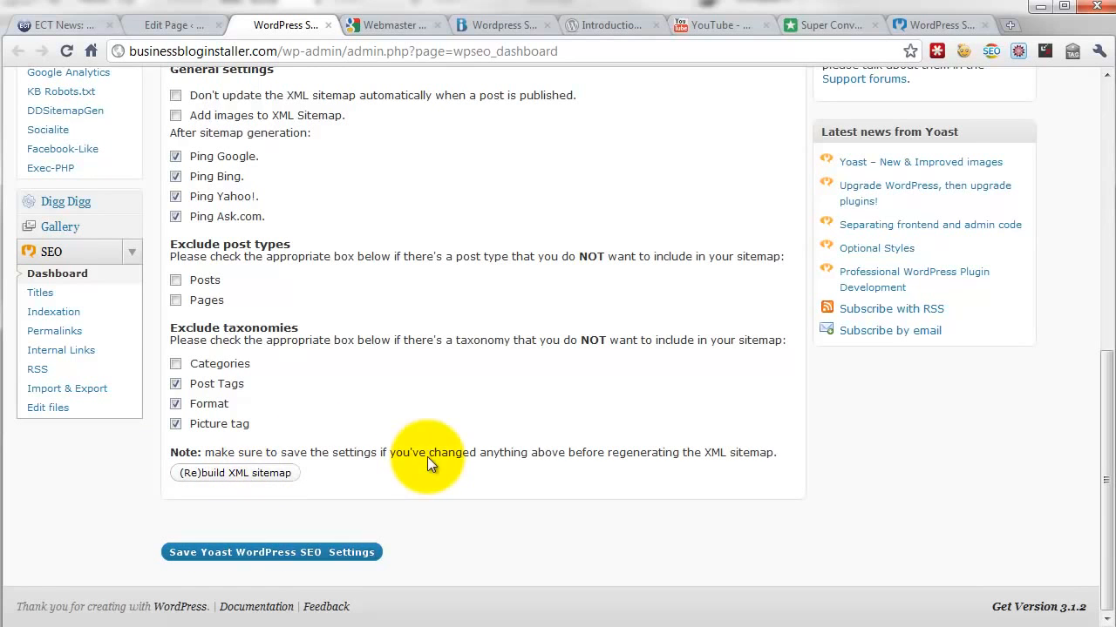
Step: Open the SEO plugin's Titles settings and highlight the wp_title code line for header.php
left_click(40, 295)
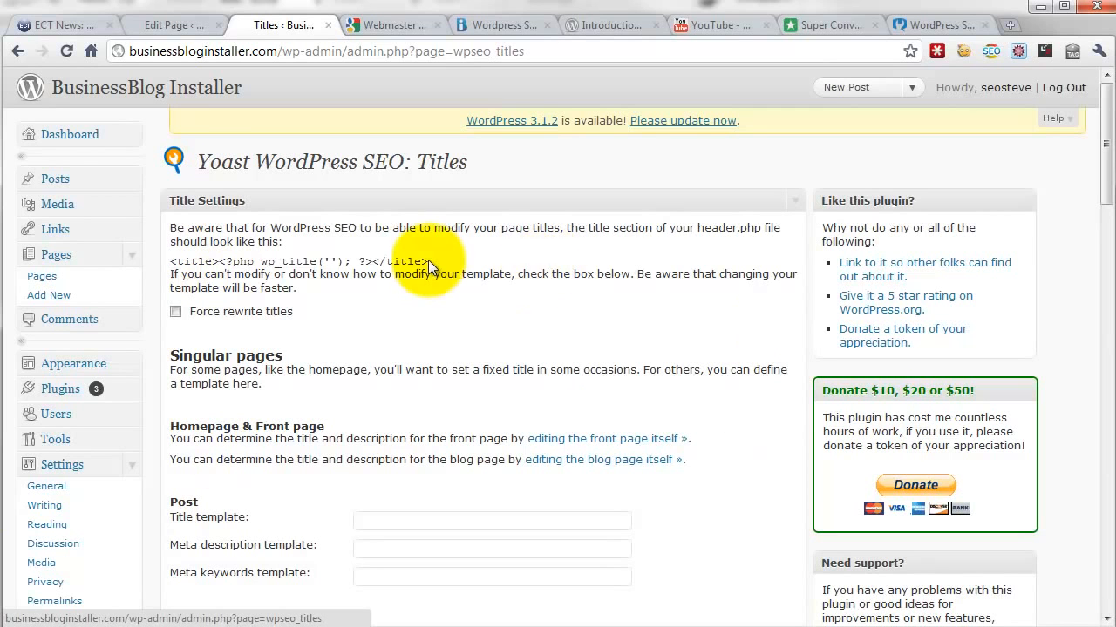
left_click_drag(170, 261, 427, 261)
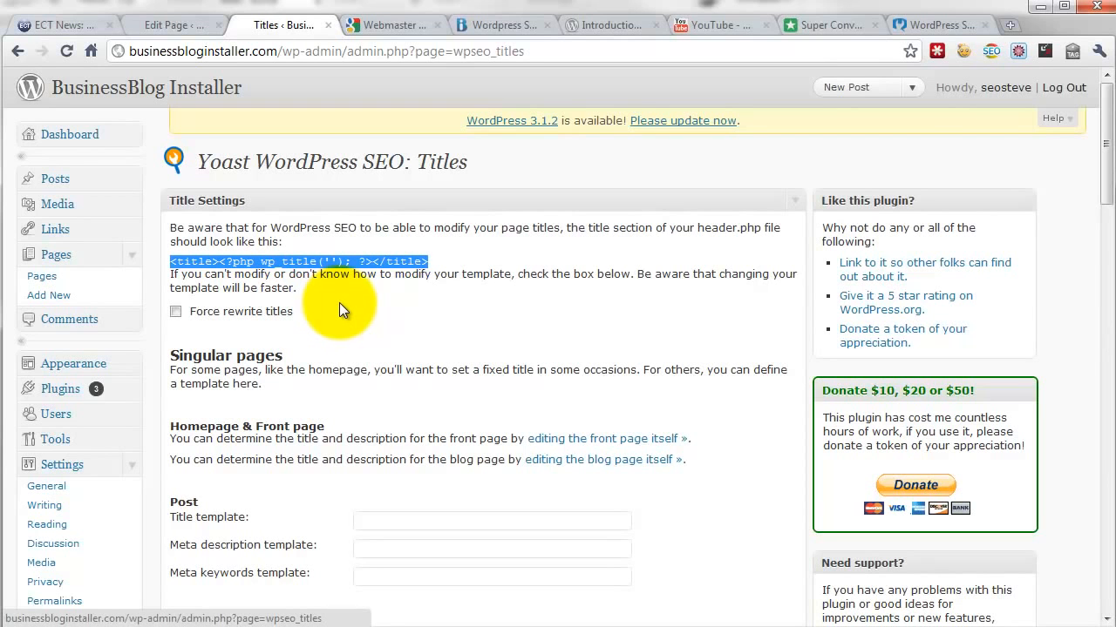
left_click(234, 383)
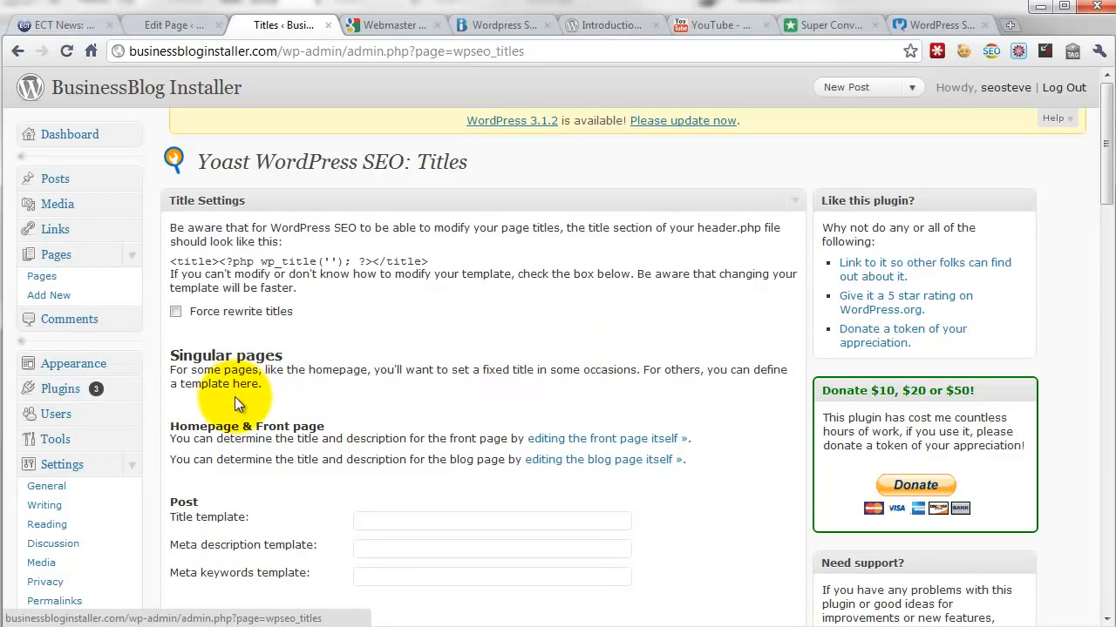
Step: Examine the title and meta templates for posts, pages, taxonomies and special pages, along with the replacement tags listed in the title help
scroll(246, 397, "down", 1)
scroll(247, 392, "down", 2)
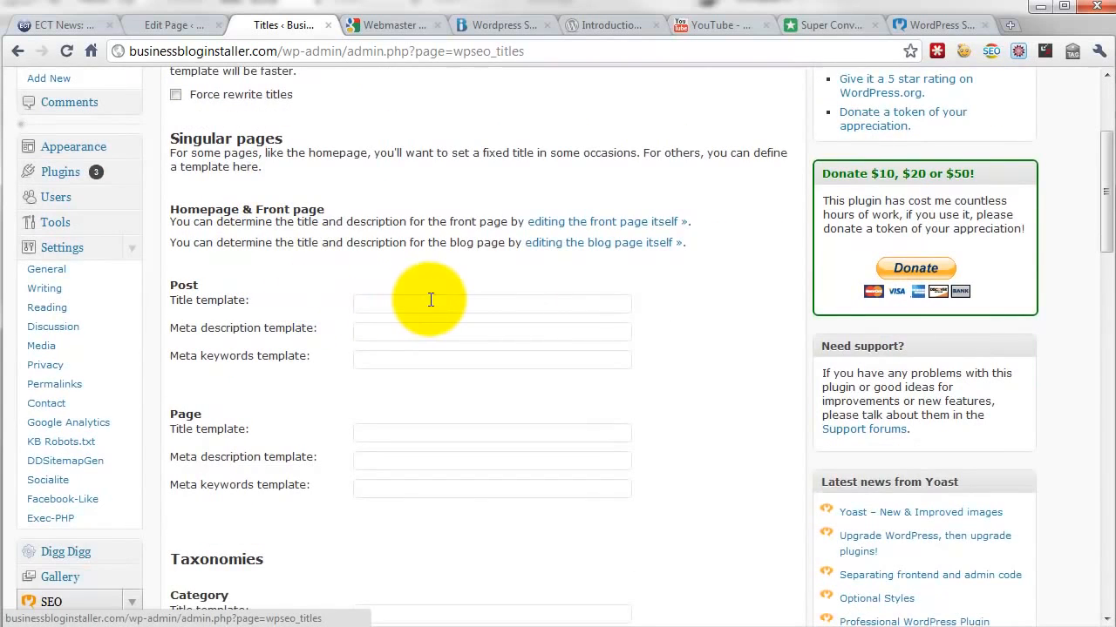
scroll(342, 441, "down", 20)
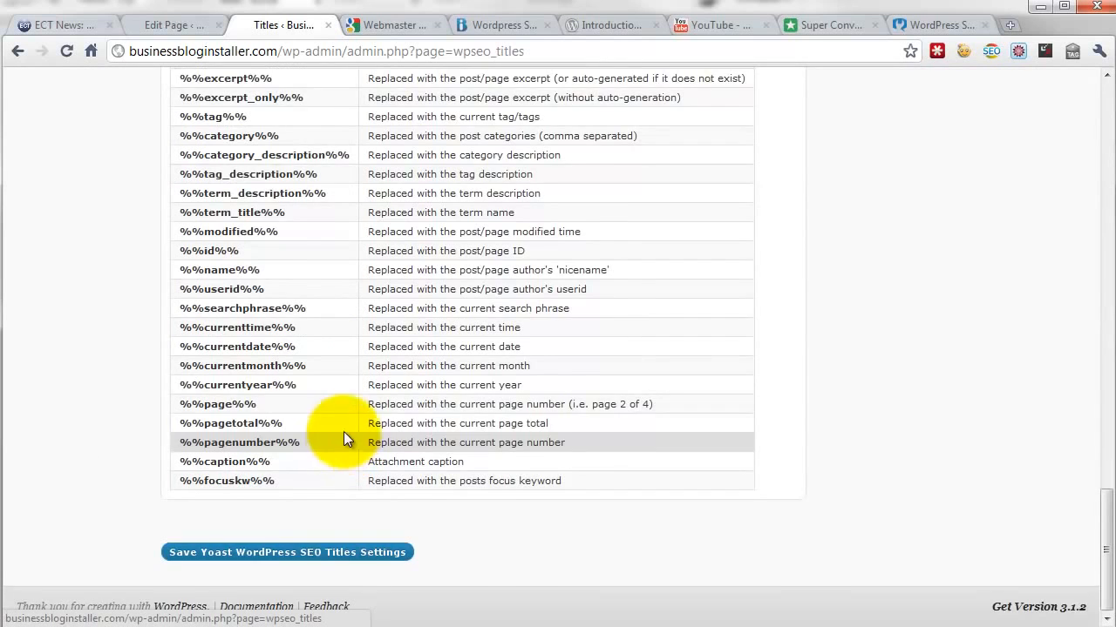
scroll(344, 433, "up", 2)
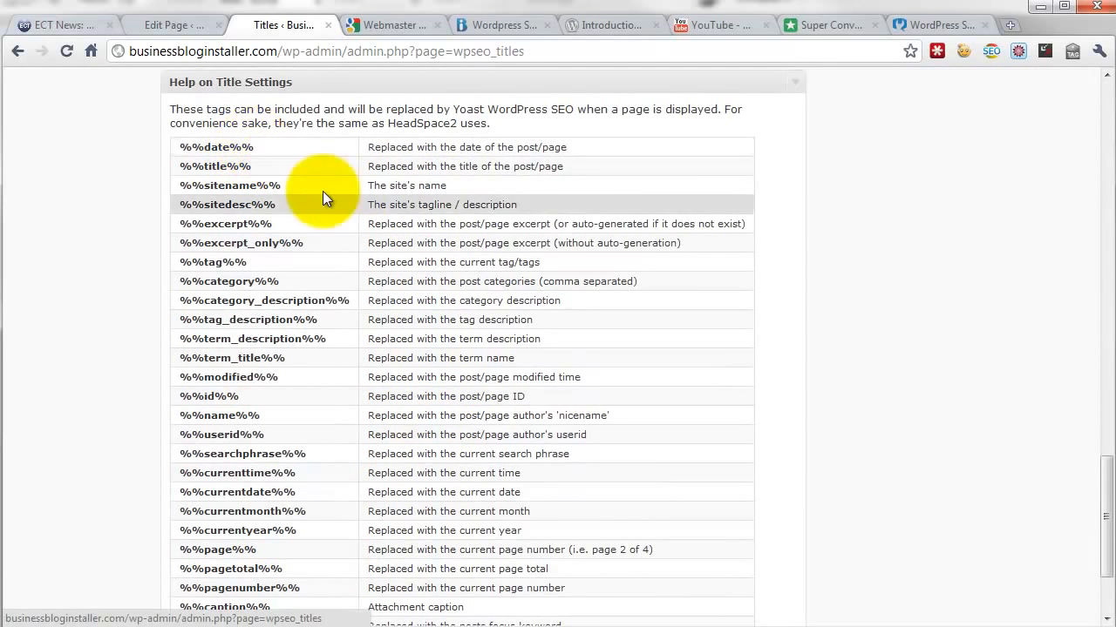
scroll(427, 531, "up", 15)
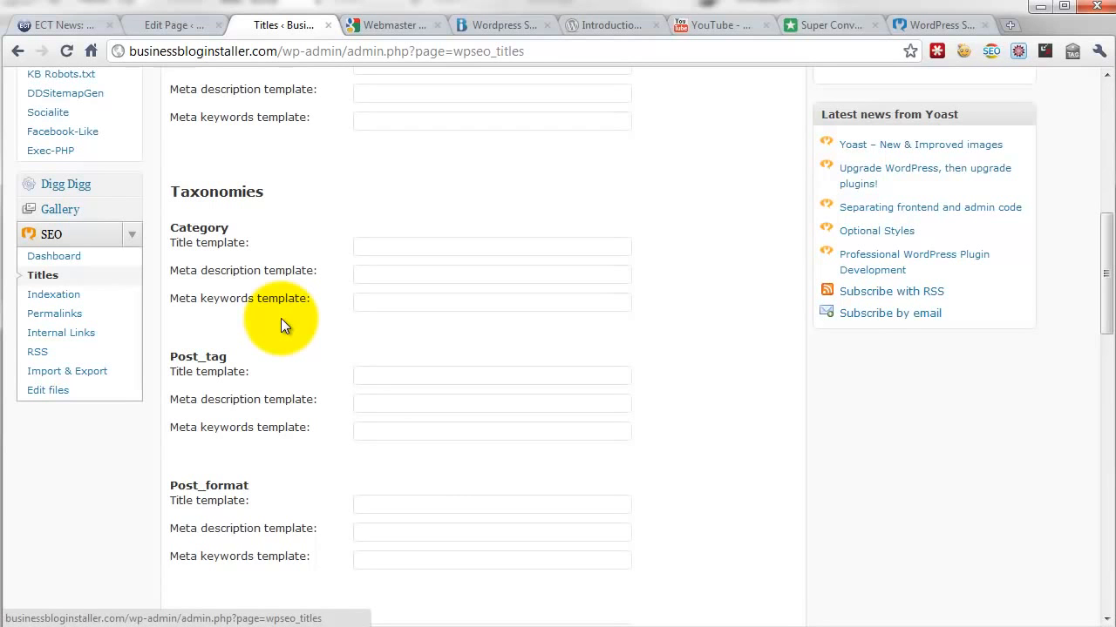
scroll(279, 323, "down", 4)
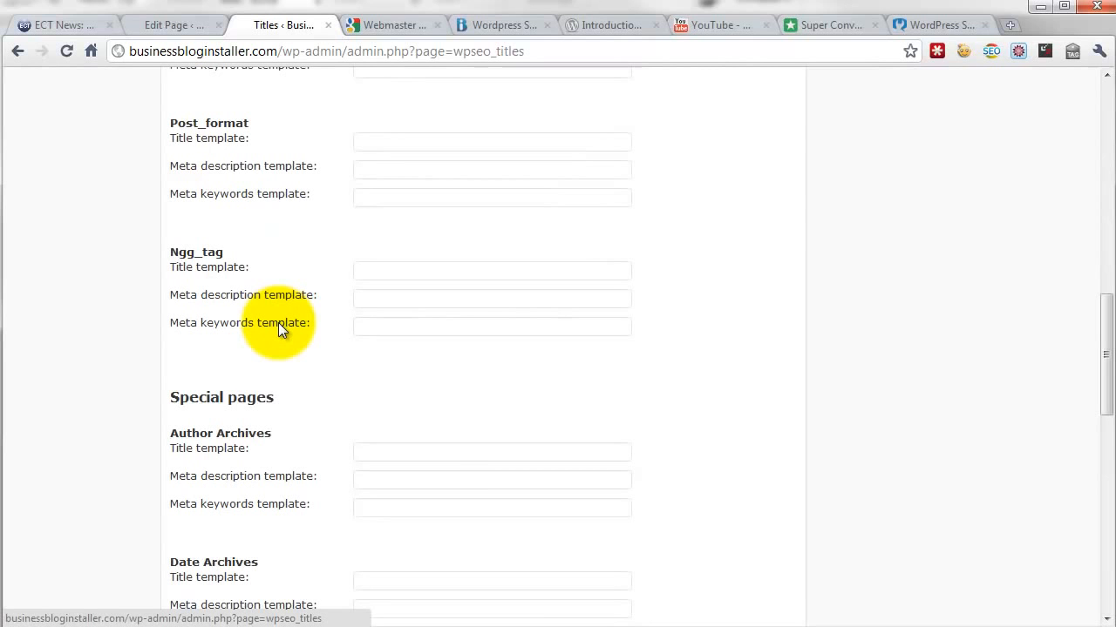
scroll(278, 322, "down", 8)
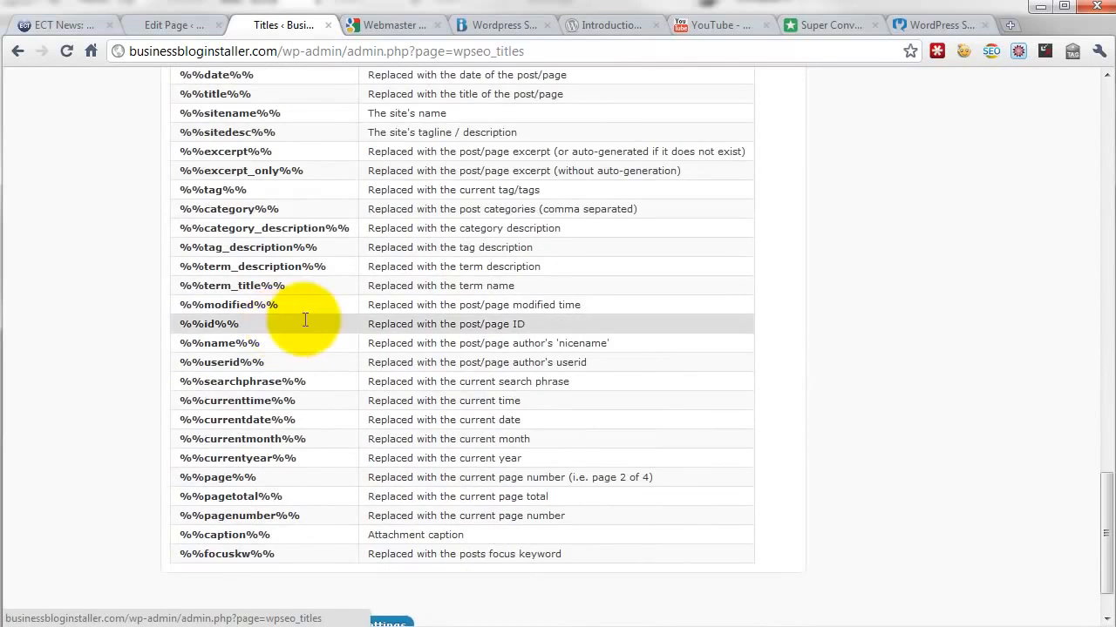
scroll(501, 400, "up", 2)
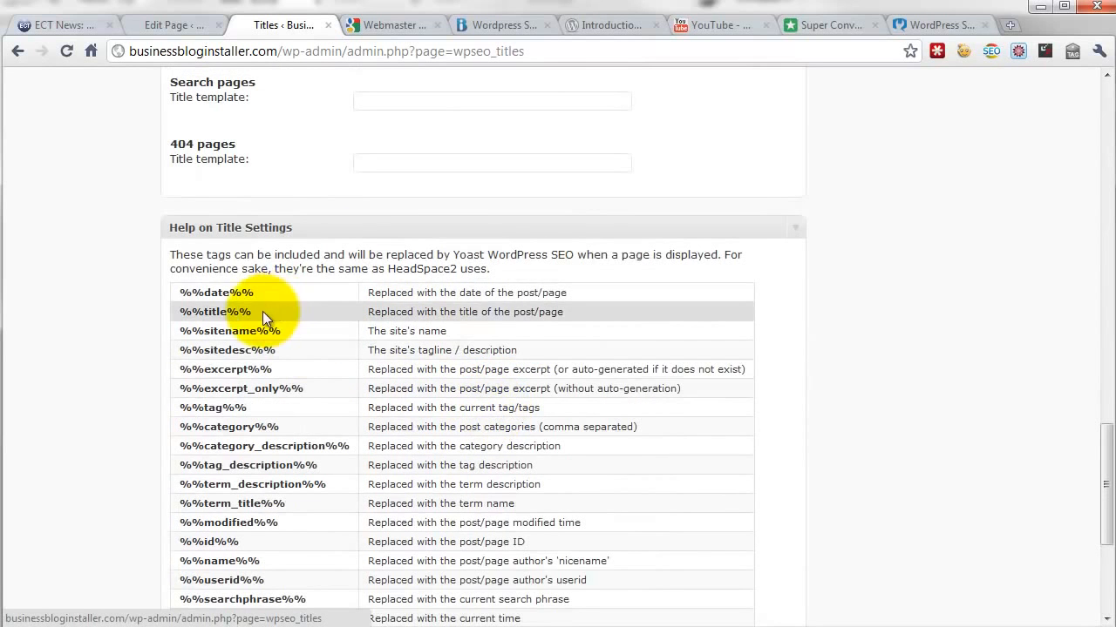
scroll(584, 358, "up", 12)
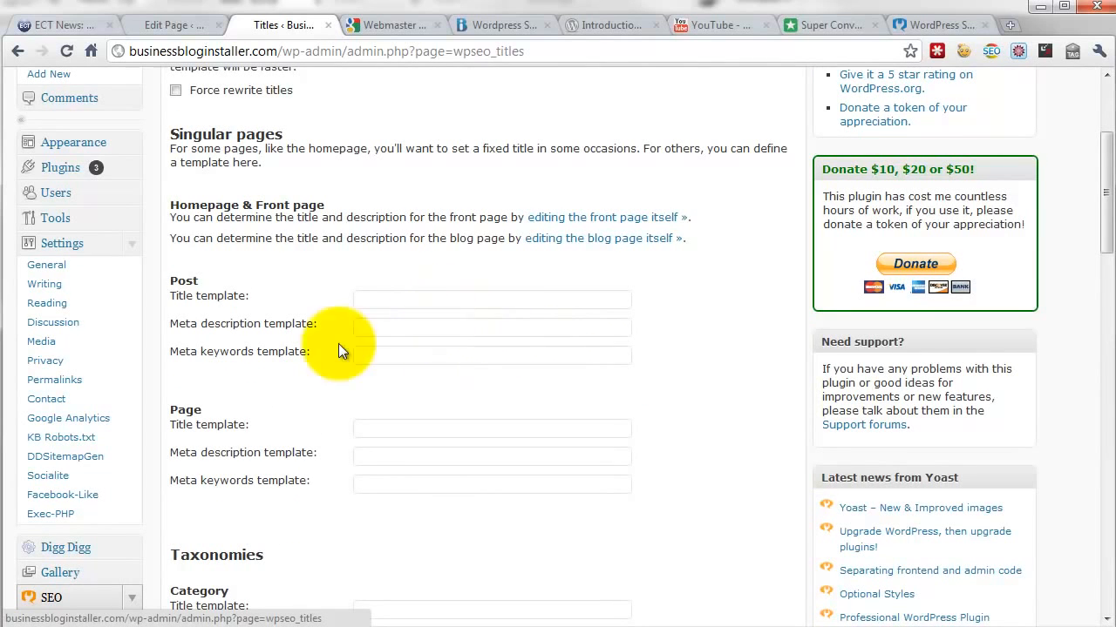
scroll(380, 291, "down", 1)
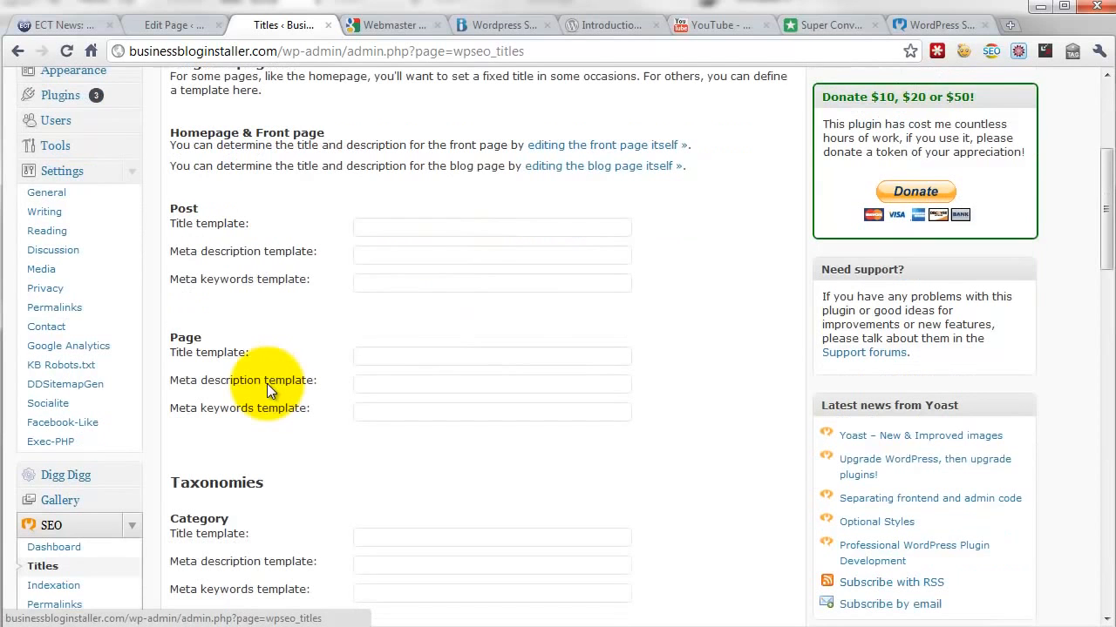
scroll(261, 332, "down", 2)
scroll(212, 321, "down", 3)
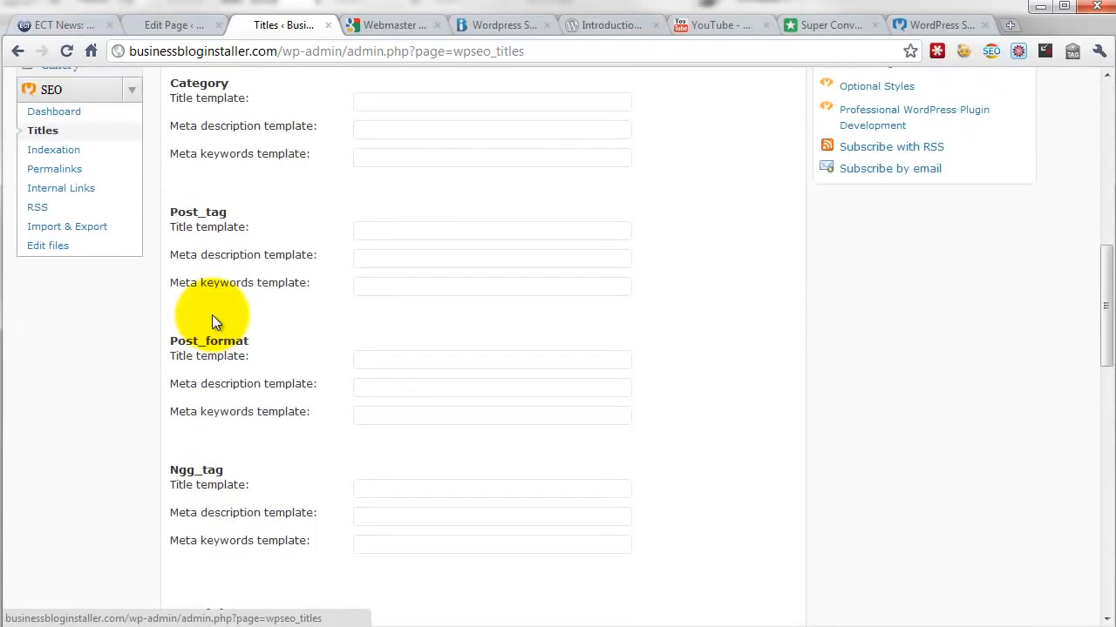
Step: Open the SEO plugin's Indexation settings and turn off hiding of the verbose explanations
left_click(48, 152)
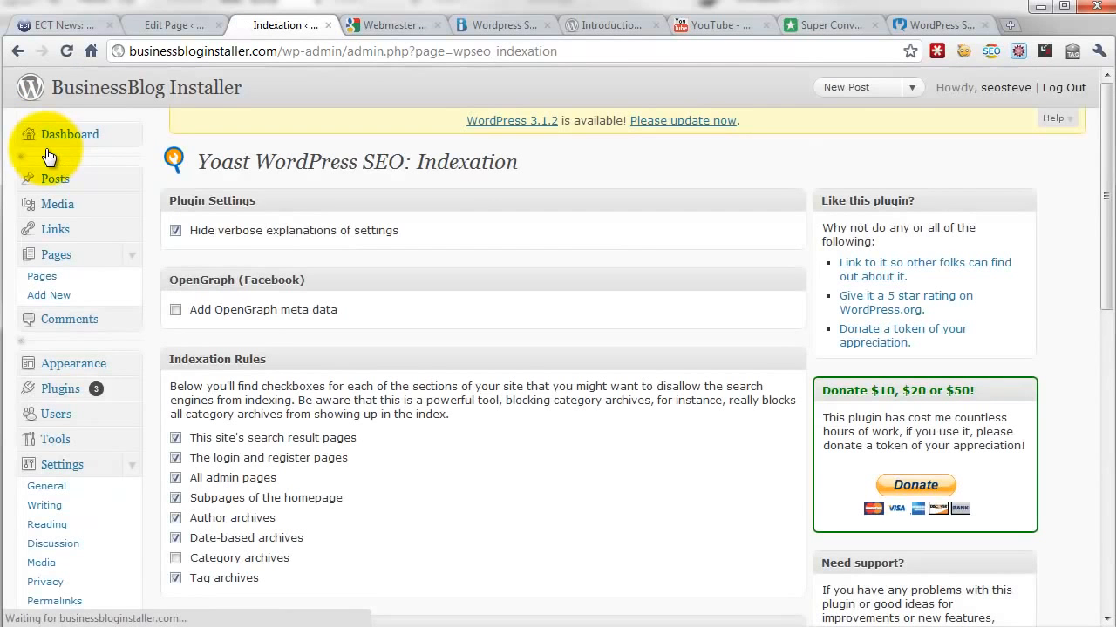
left_click(176, 231)
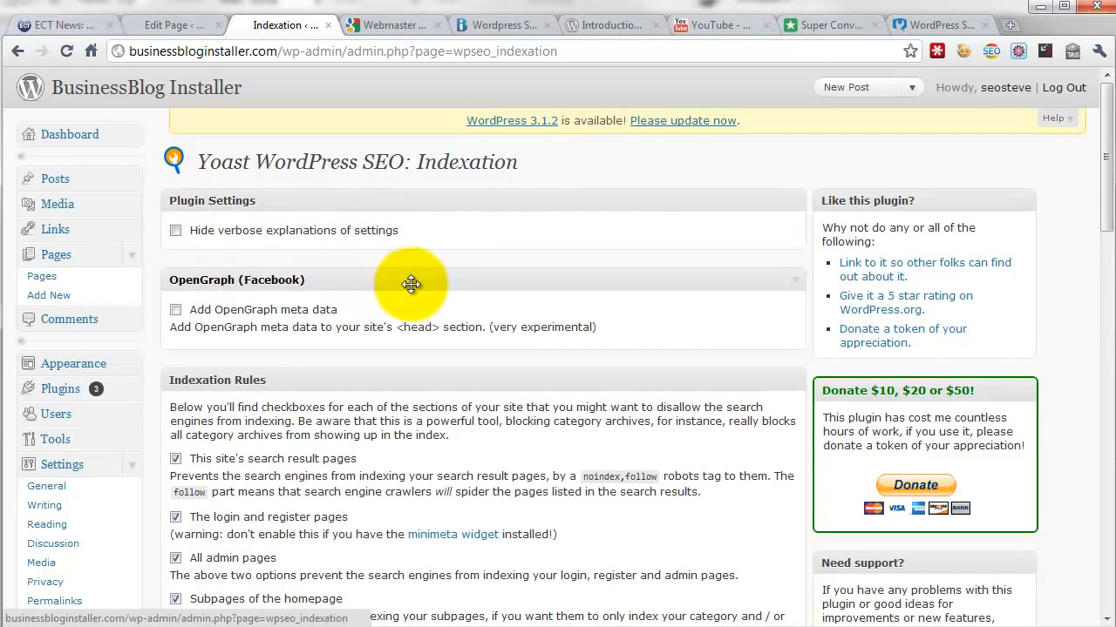
scroll(405, 314, "down", 3)
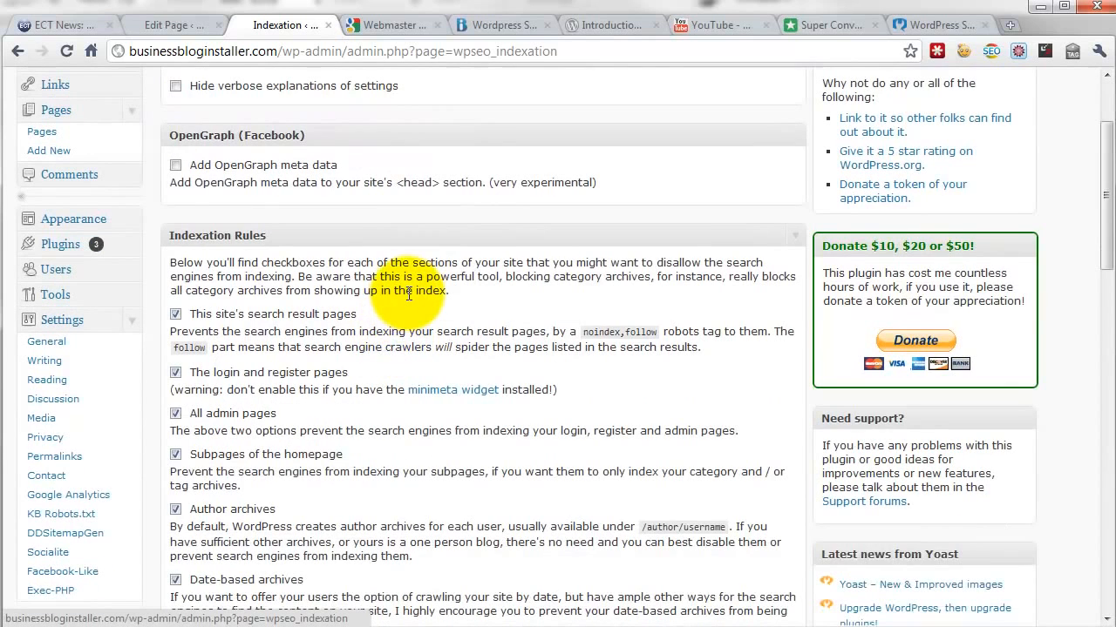
scroll(357, 280, "up", 3)
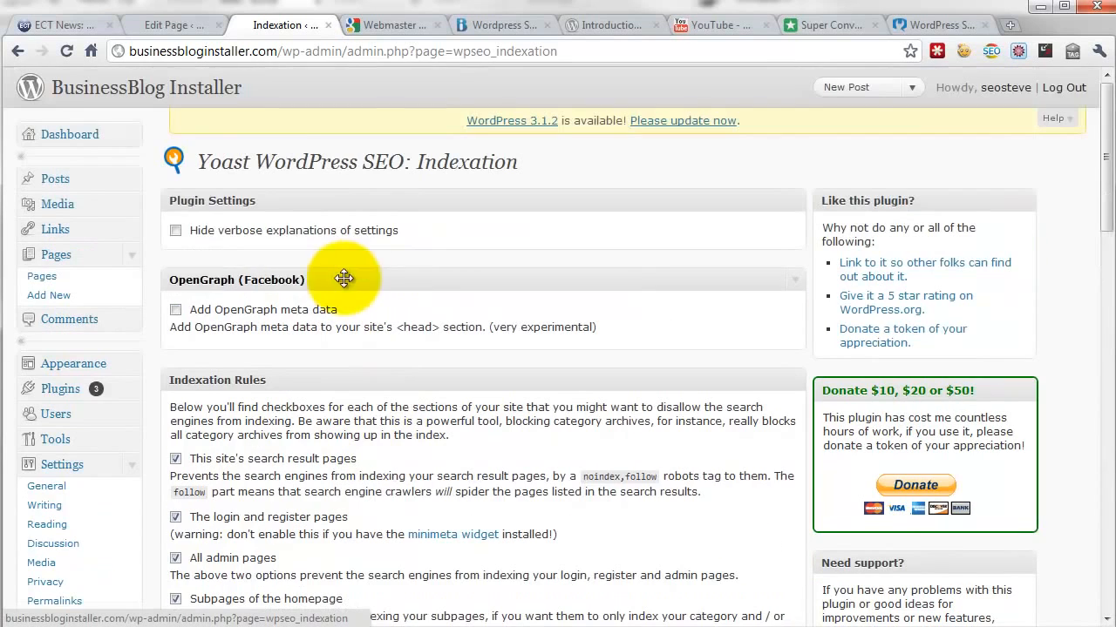
left_click(176, 231)
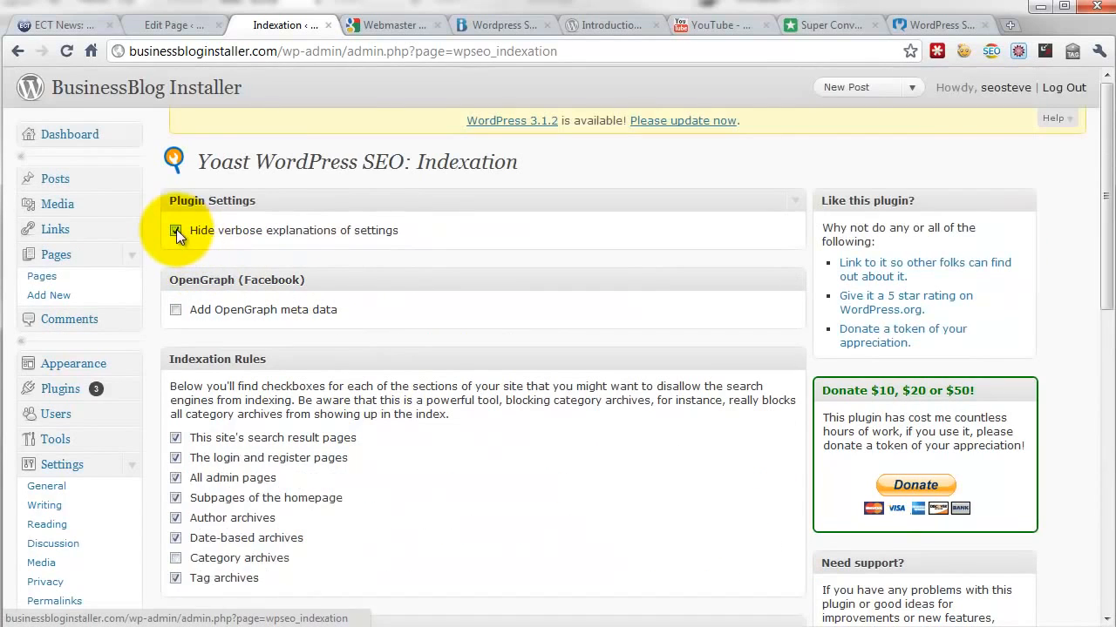
left_click(177, 230)
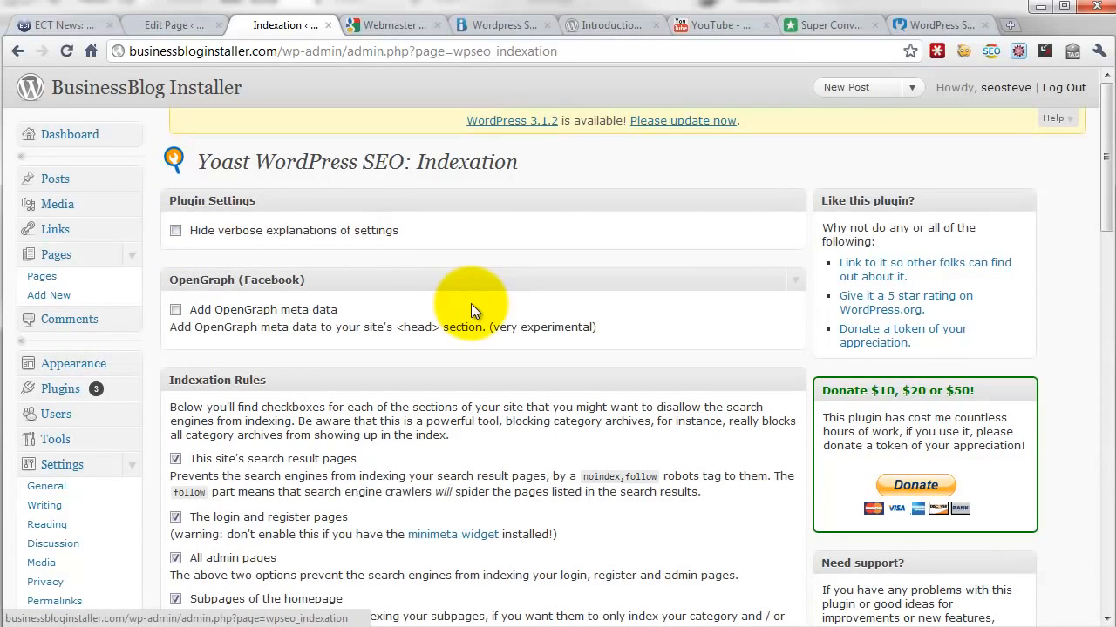
Step: Review the Indexation settings, covering OpenGraph, indexation rules, internal nofollow, archive, robots meta and head clean-up options
scroll(650, 306, "down", 1)
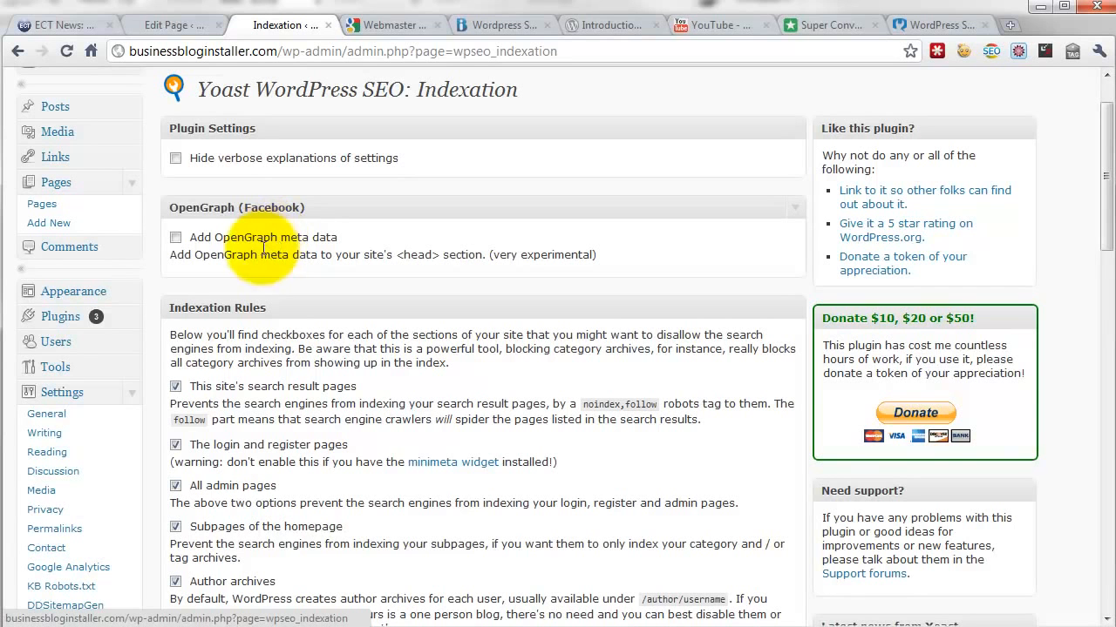
scroll(284, 252, "down", 3)
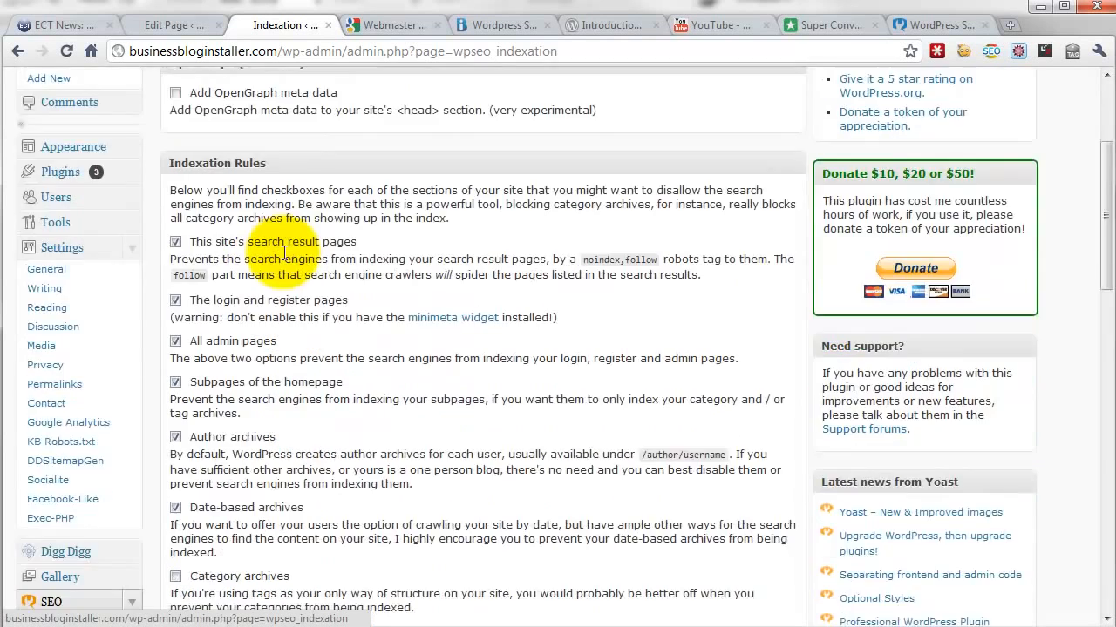
scroll(288, 257, "down", 2)
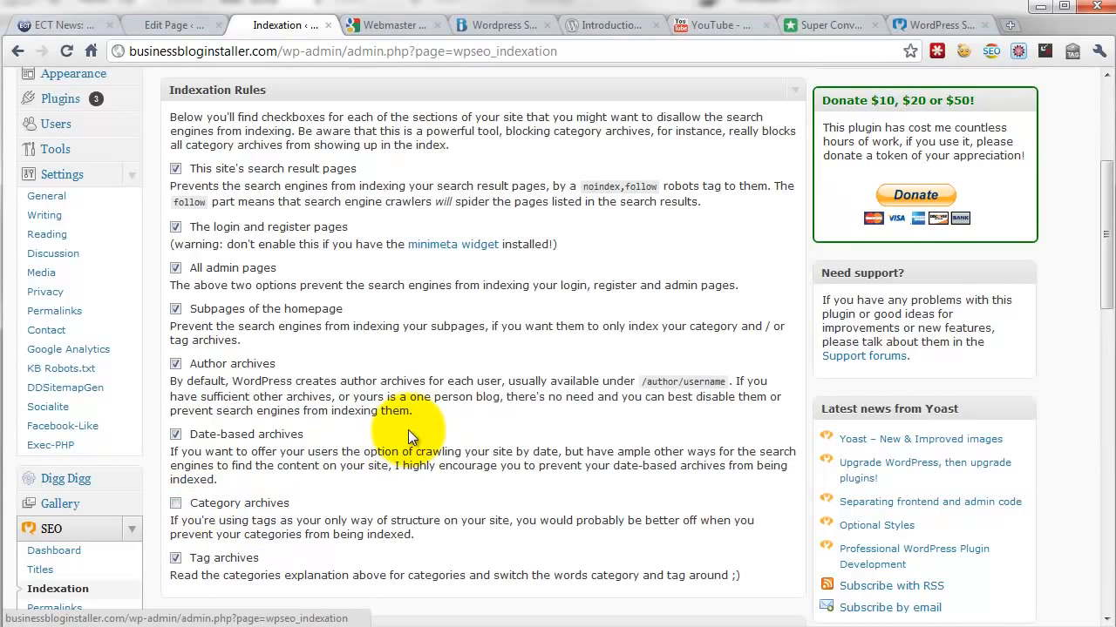
scroll(415, 438, "down", 3)
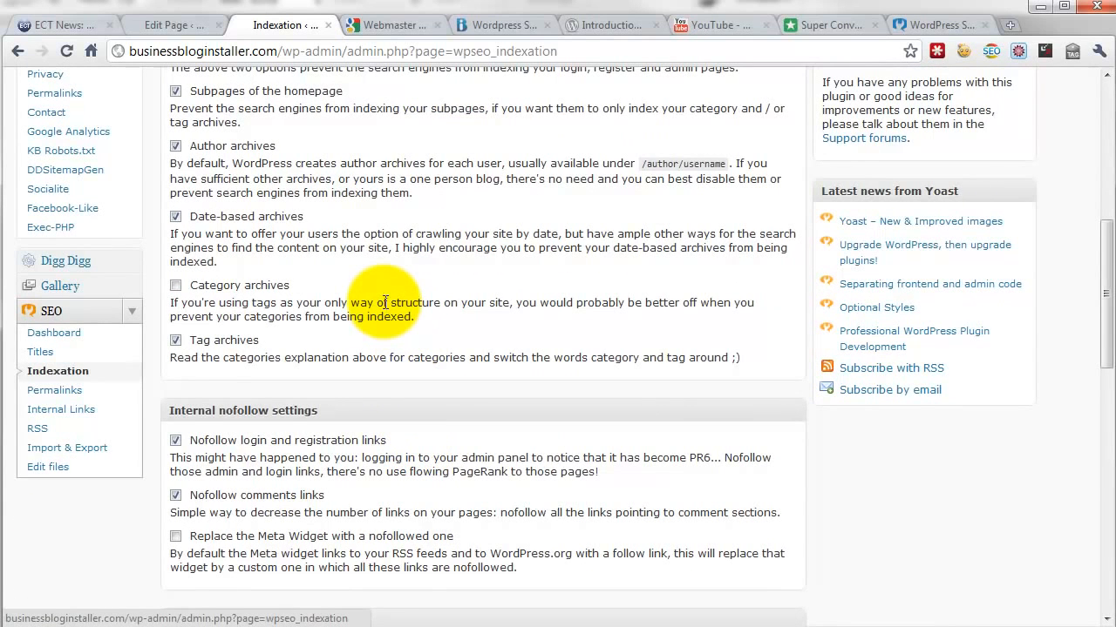
scroll(385, 302, "down", 3)
scroll(508, 279, "up", 1)
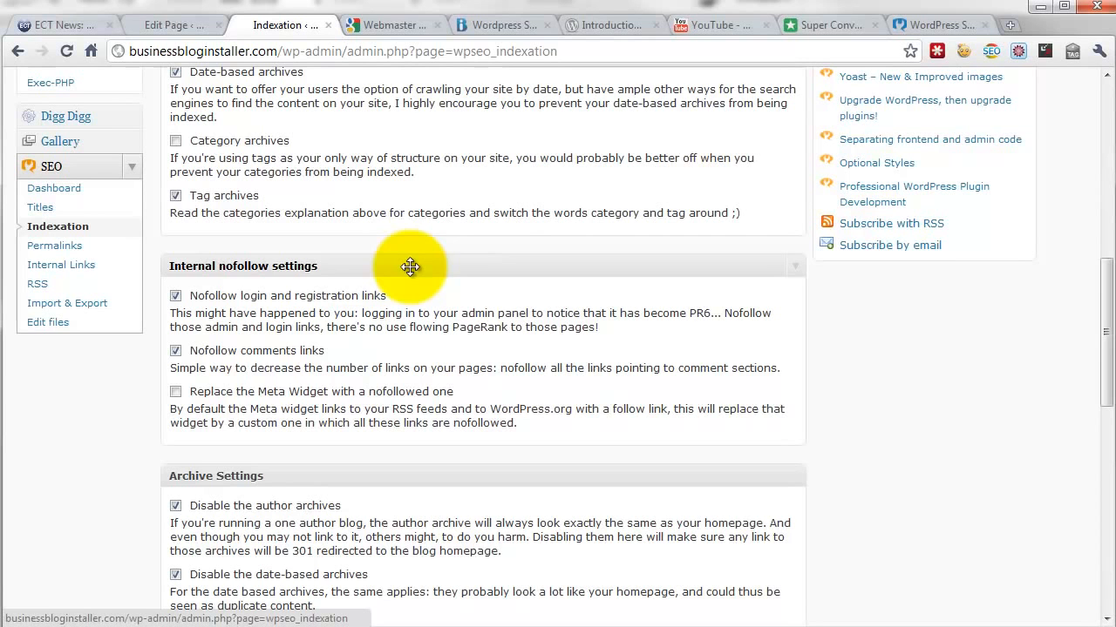
scroll(408, 419, "down", 3)
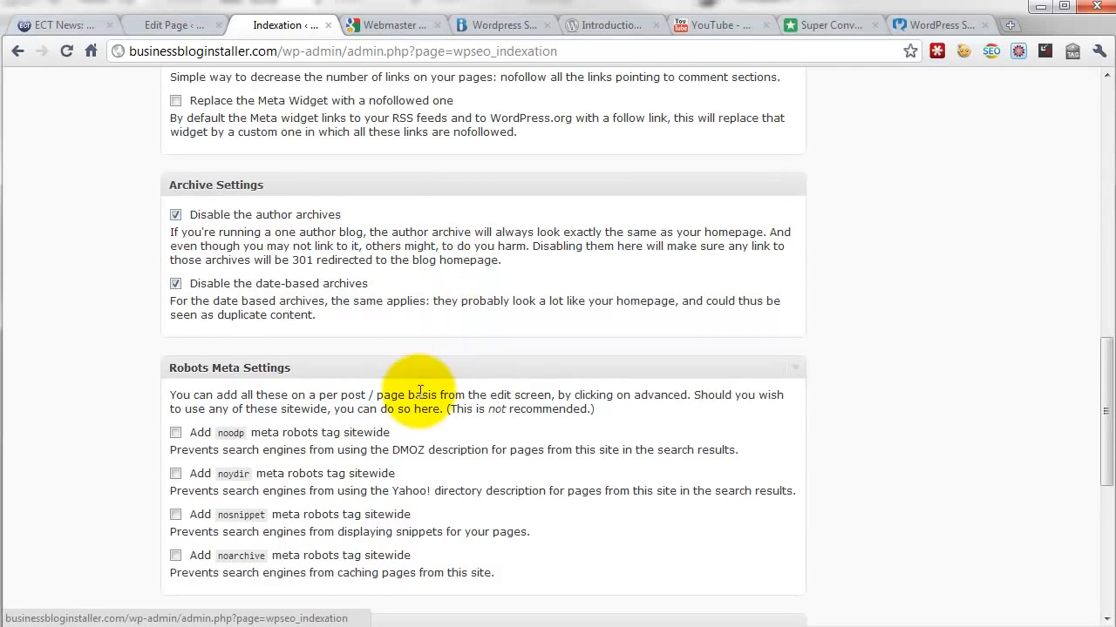
scroll(610, 357, "down", 1)
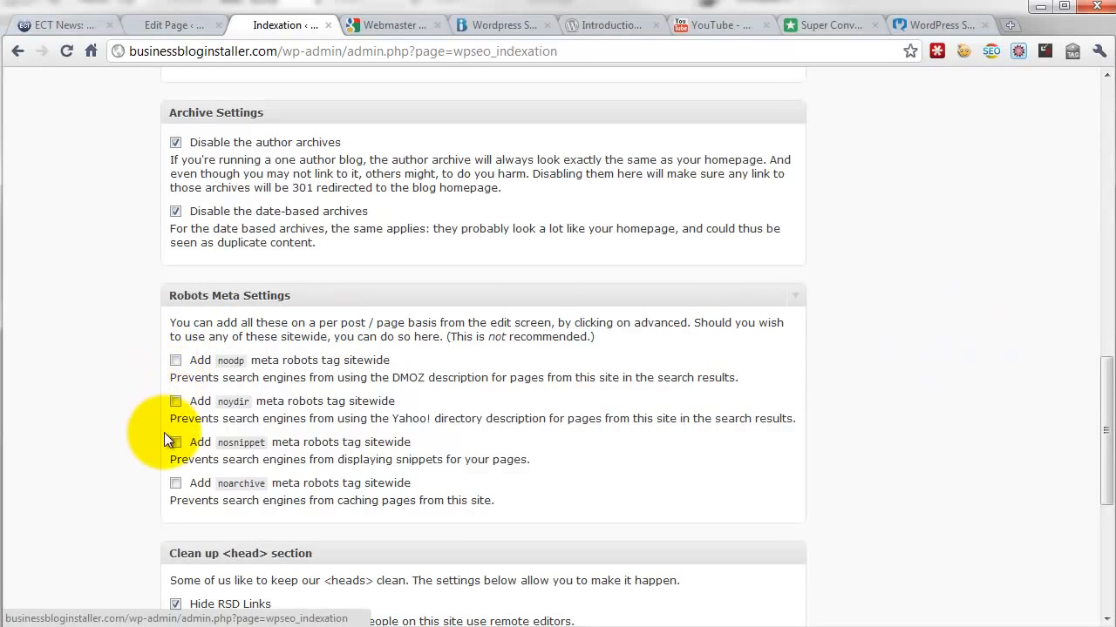
scroll(100, 448, "down", 1)
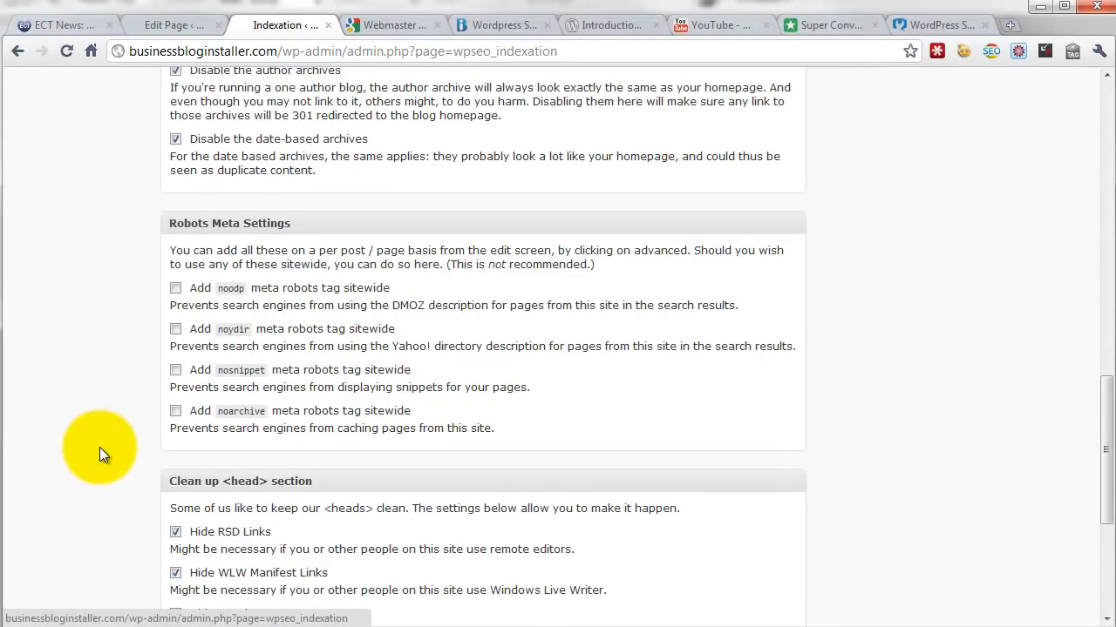
scroll(99, 447, "down", 4)
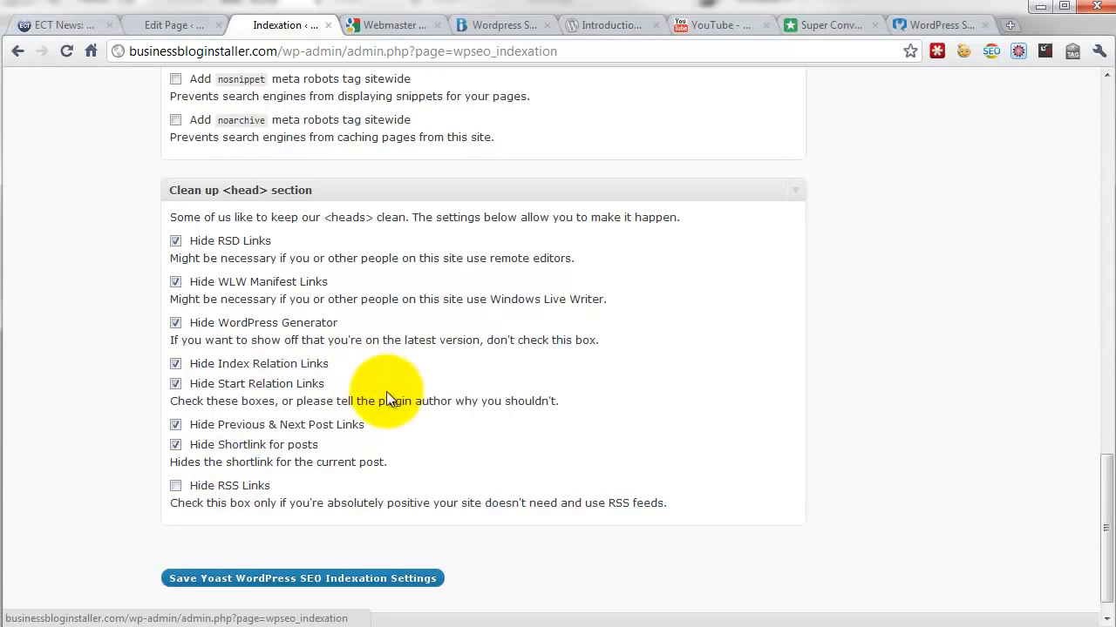
scroll(136, 493, "up", 4)
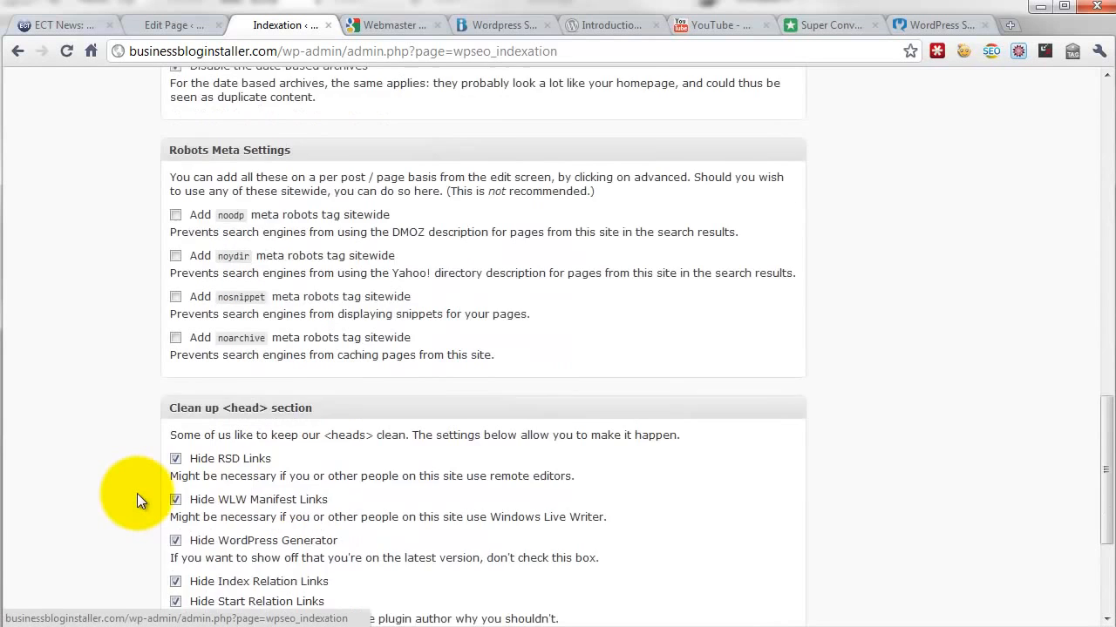
scroll(130, 494, "up", 4)
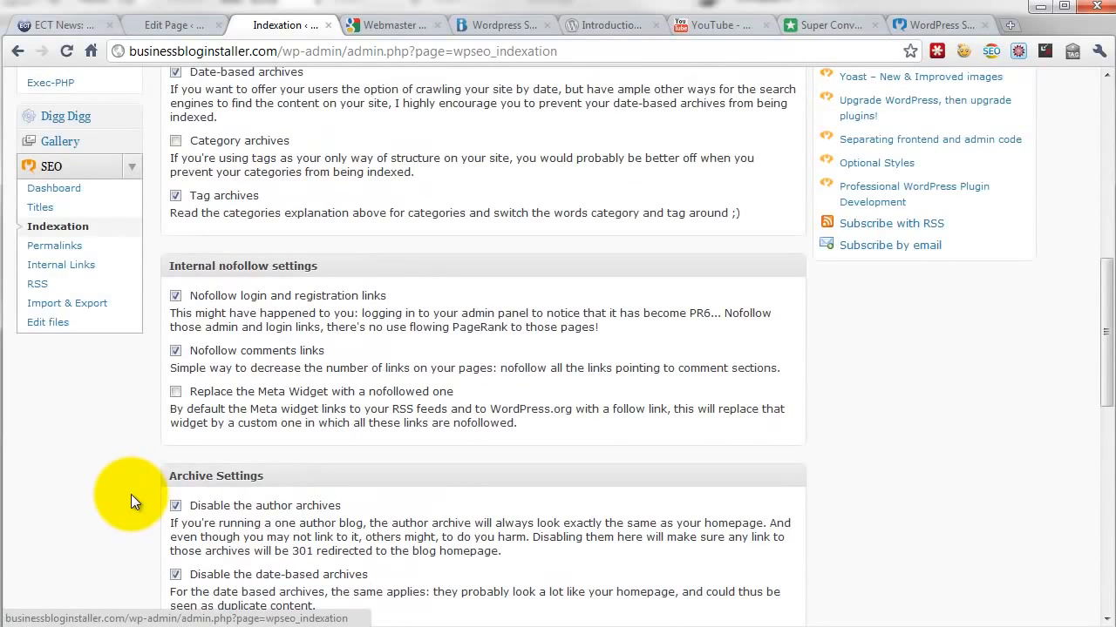
Step: Open the SEO plugin's Permalinks settings and turn off hiding of the verbose explanations
left_click(55, 247)
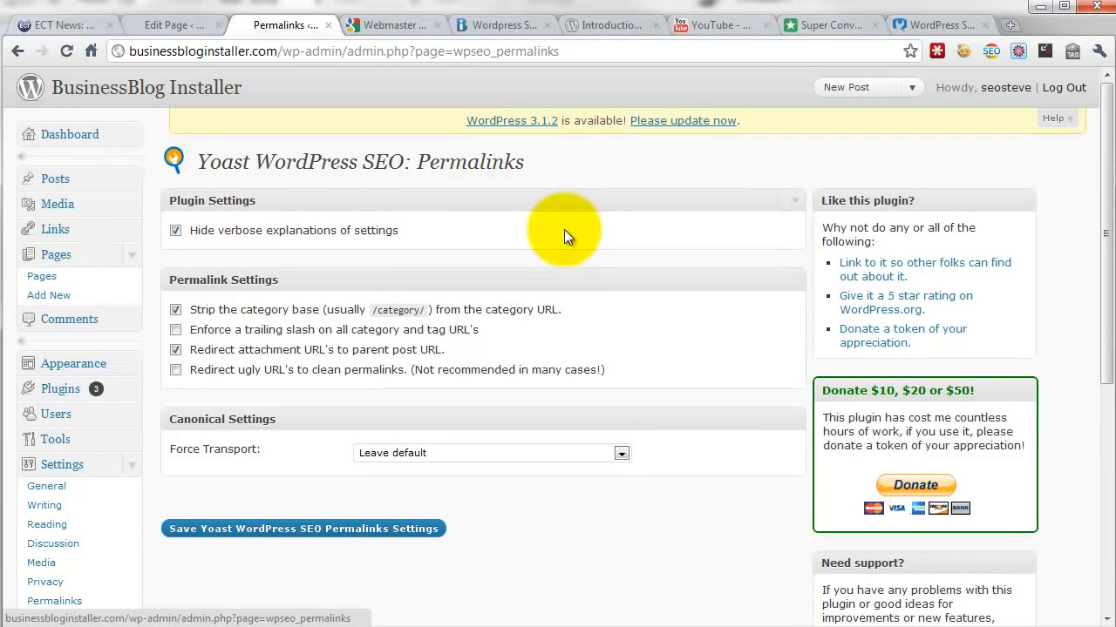
left_click(174, 231)
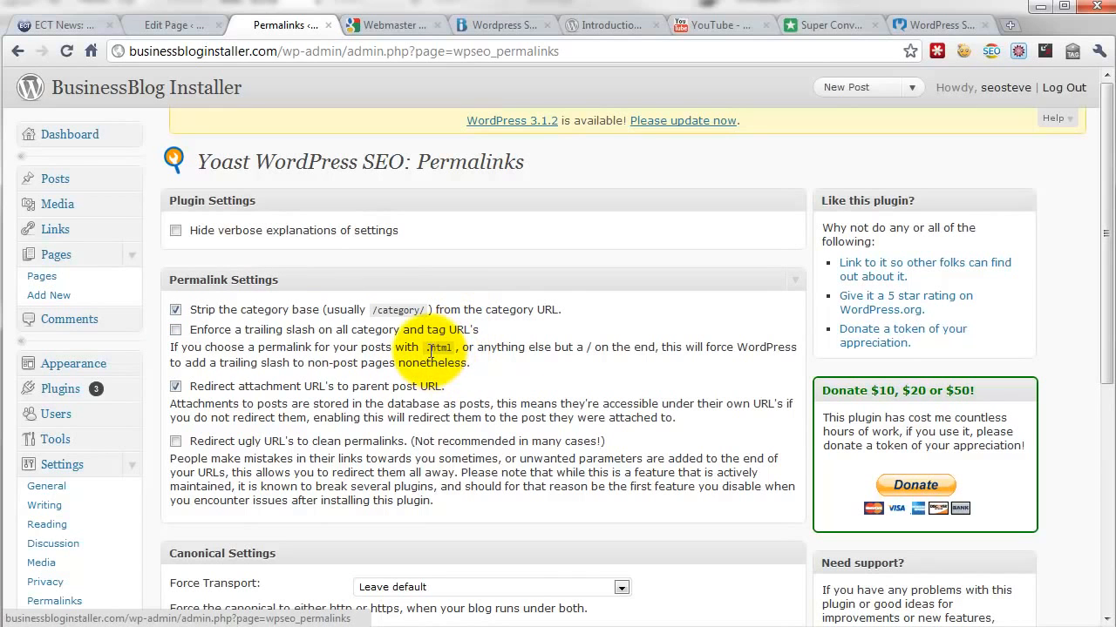
Step: Highlight the .html example in the trailing slash explanation and review the remaining permalink and canonical settings
left_click_drag(425, 348, 458, 347)
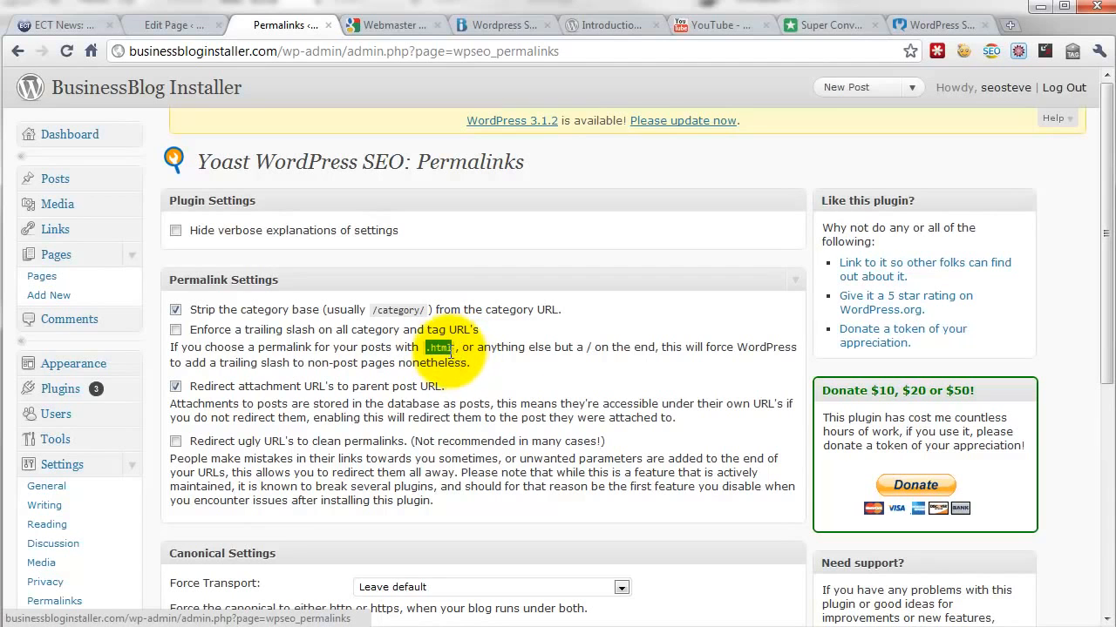
left_click(452, 347)
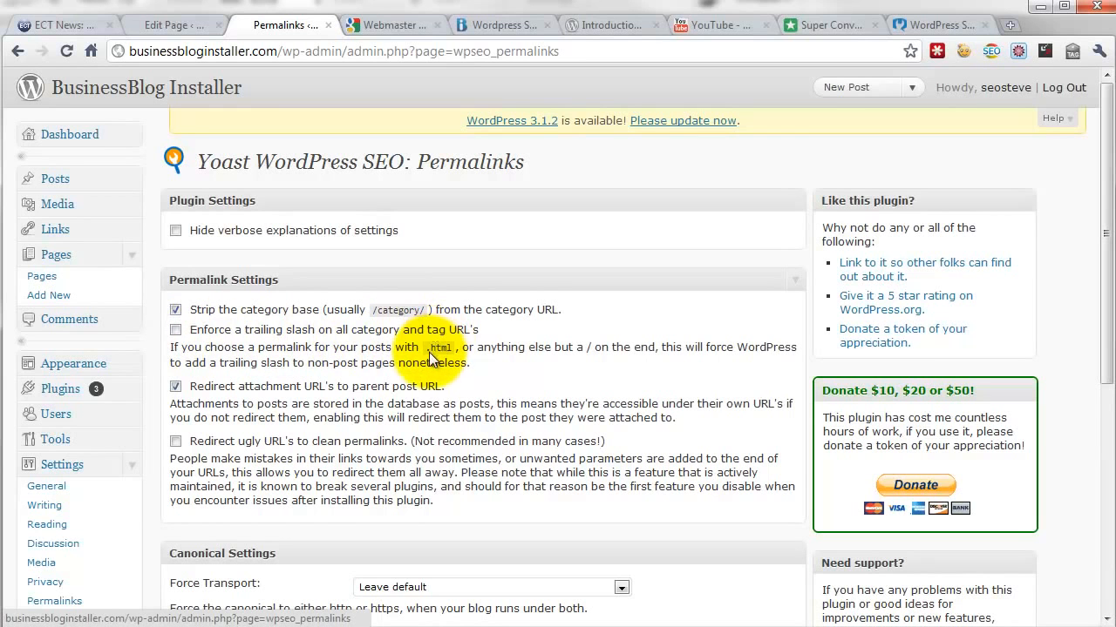
left_click_drag(424, 348, 452, 348)
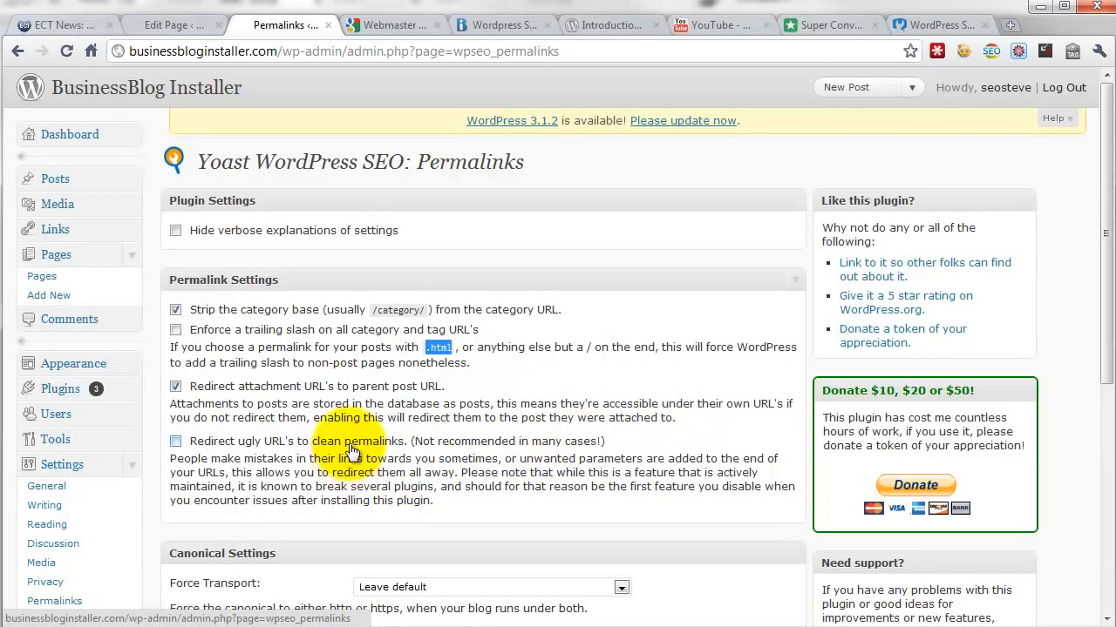
scroll(351, 443, "down", 2)
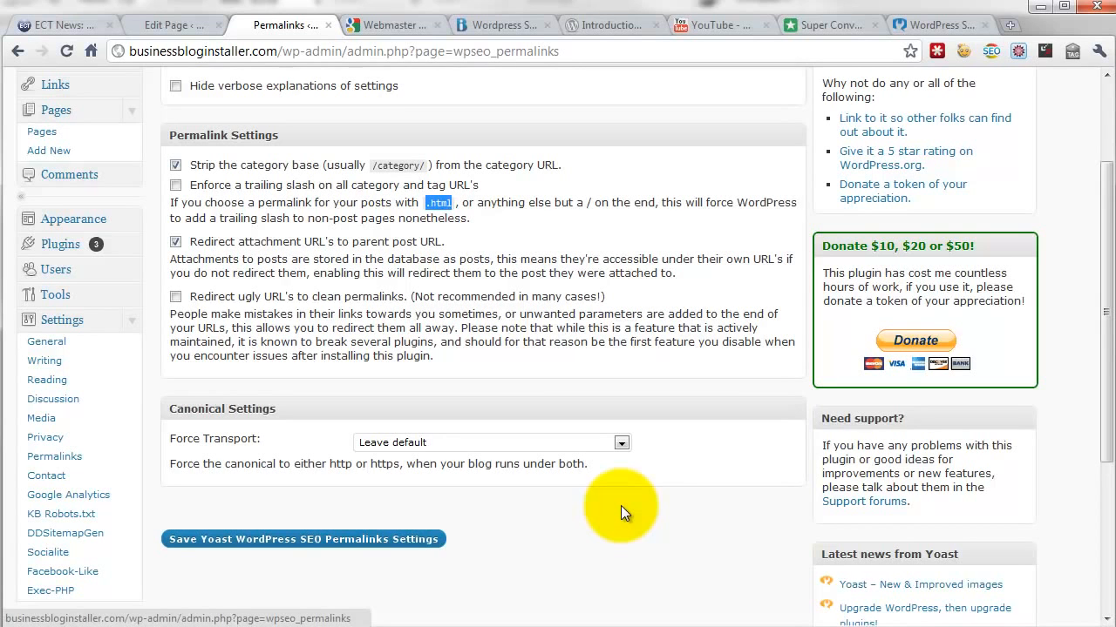
Step: Open the SEO plugin's Internal Links settings and highlight the separator between breadcrumbs
scroll(621, 506, "down", 3)
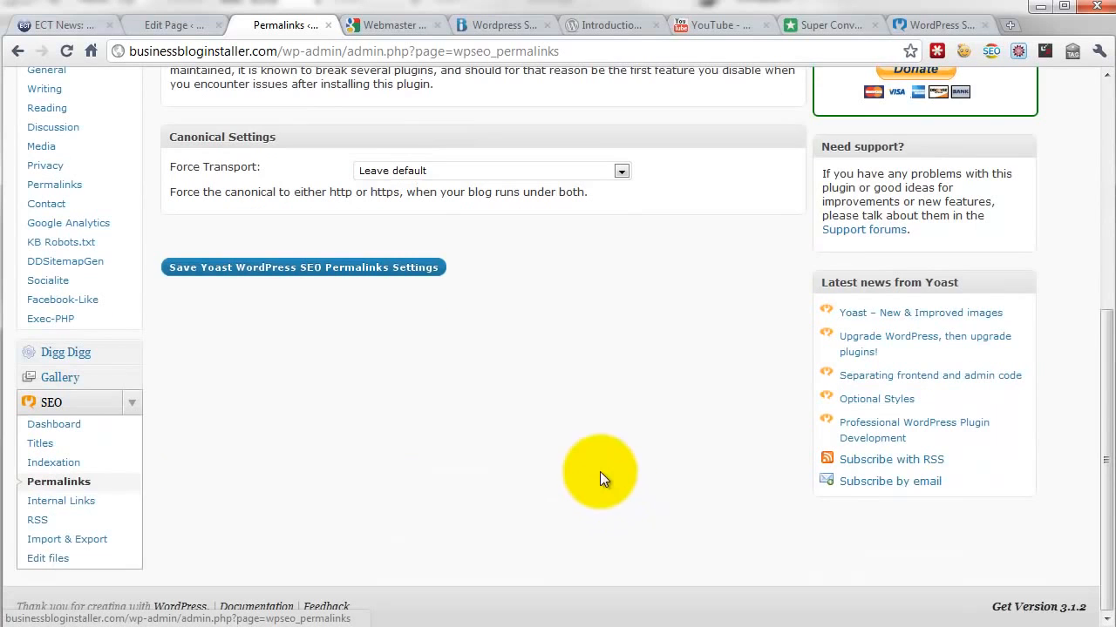
left_click(77, 506)
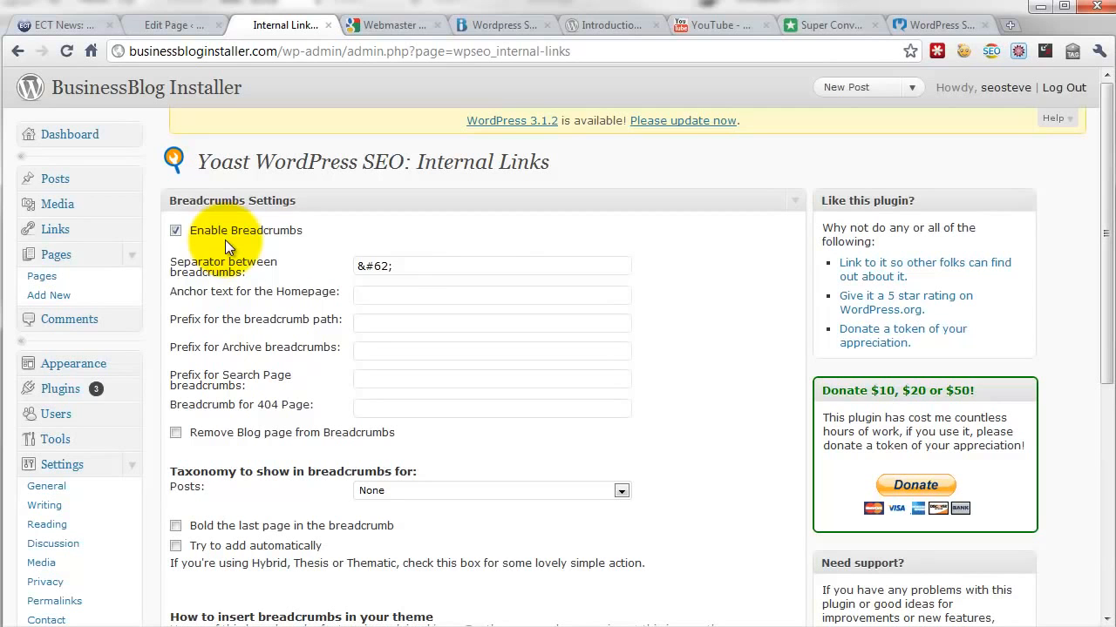
left_click_drag(411, 262, 321, 261)
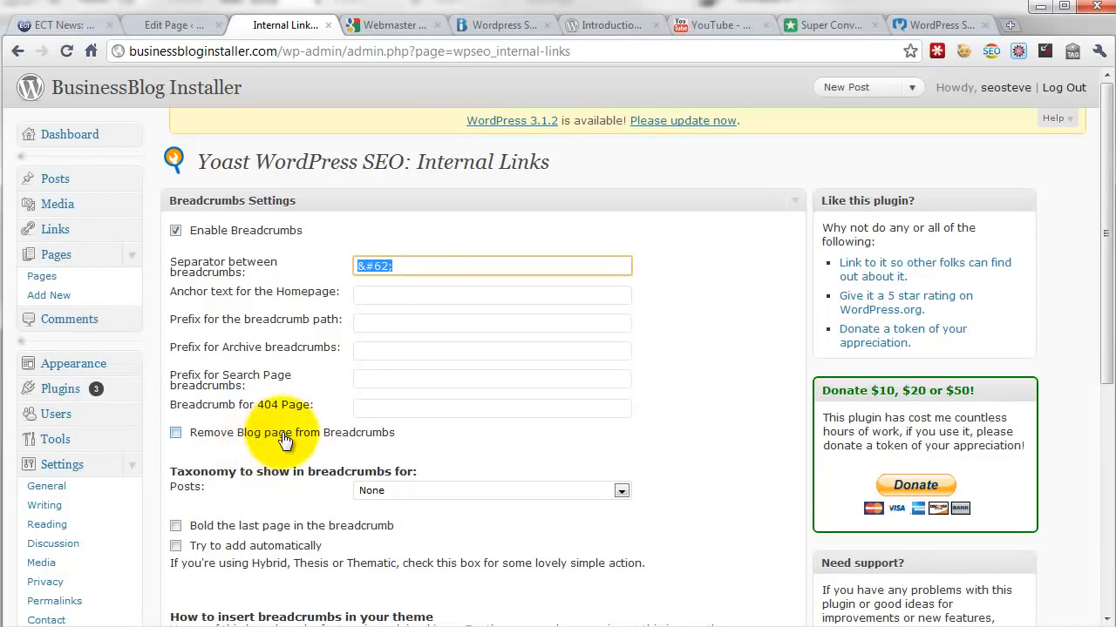
Step: Highlight the PHP code for inserting breadcrumbs in the theme and expand the Appearance section to show the theme Editor entry
scroll(397, 429, "down", 2)
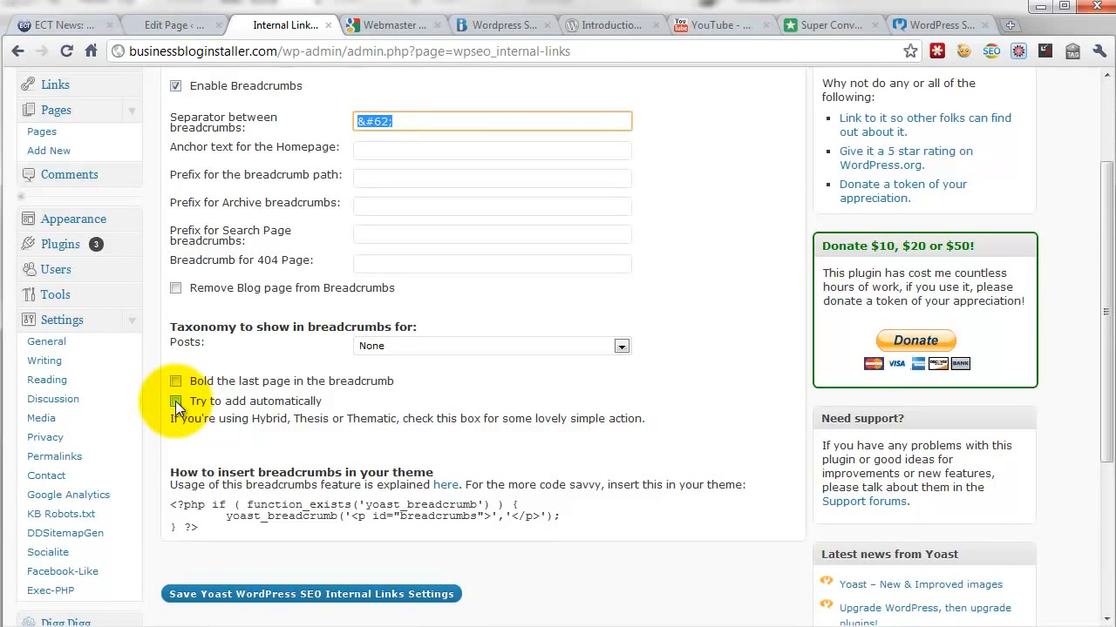
mouse_move(203, 528)
left_mouse_down()
mouse_move(170, 506)
mouse_move(199, 531)
left_mouse_up()
left_click(172, 505)
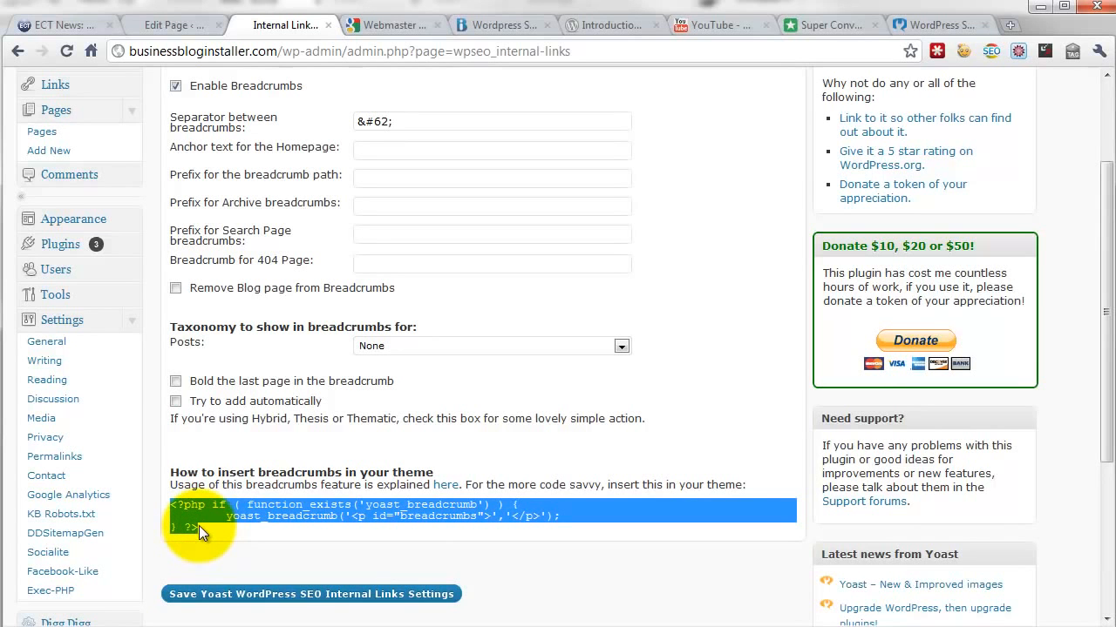
scroll(228, 429, "up", 4)
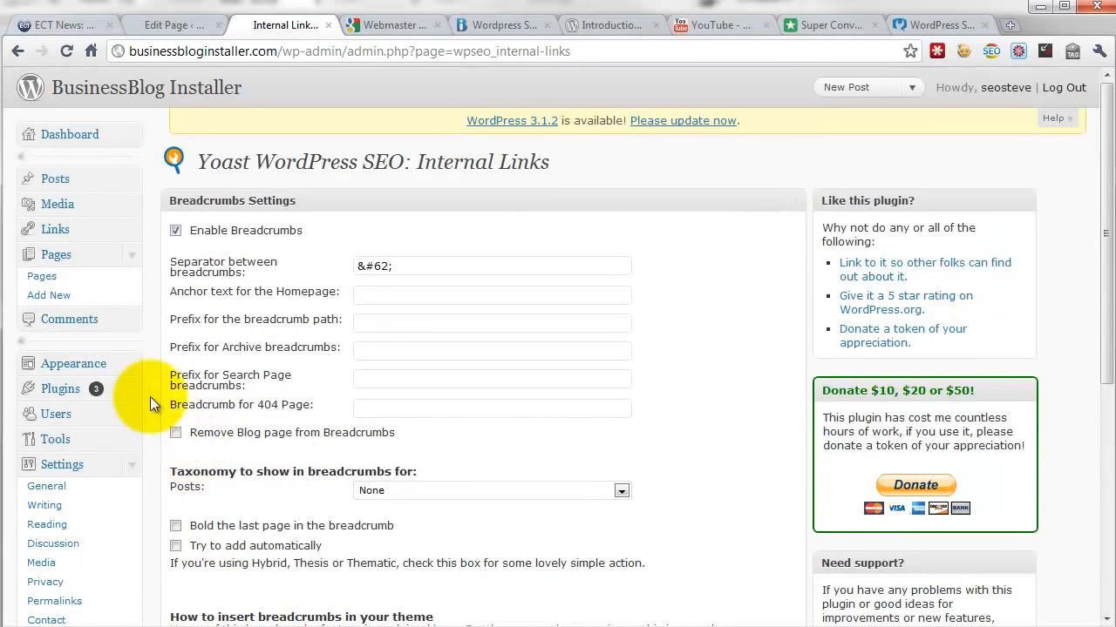
left_click(131, 364)
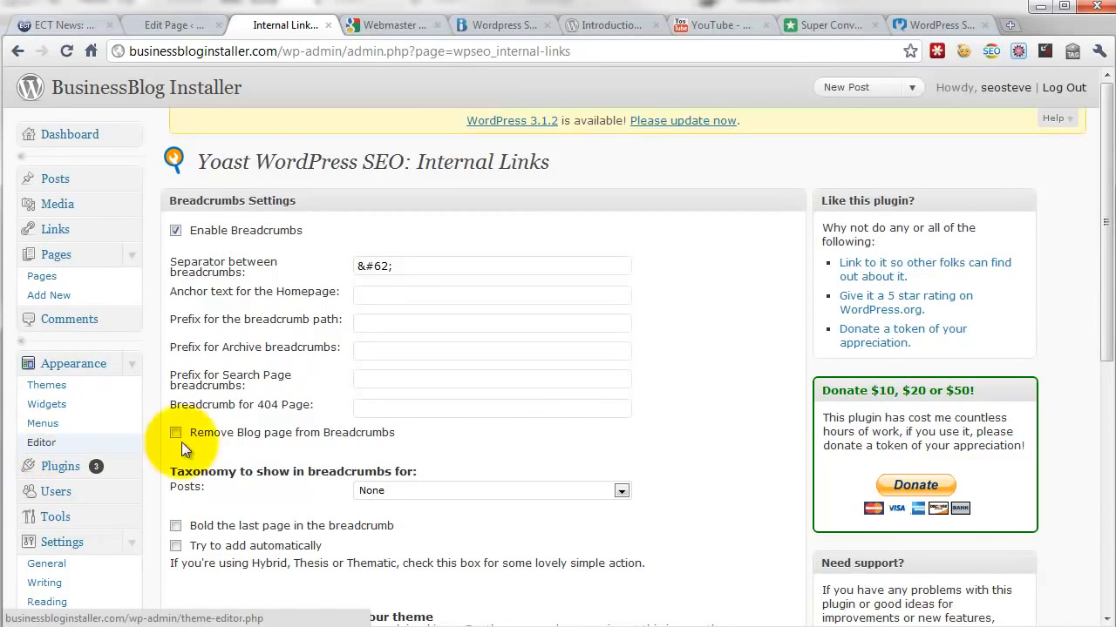
Step: Open the SEO plugin's RSS settings and turn off hiding of the verbose explanations
scroll(134, 442, "down", 4)
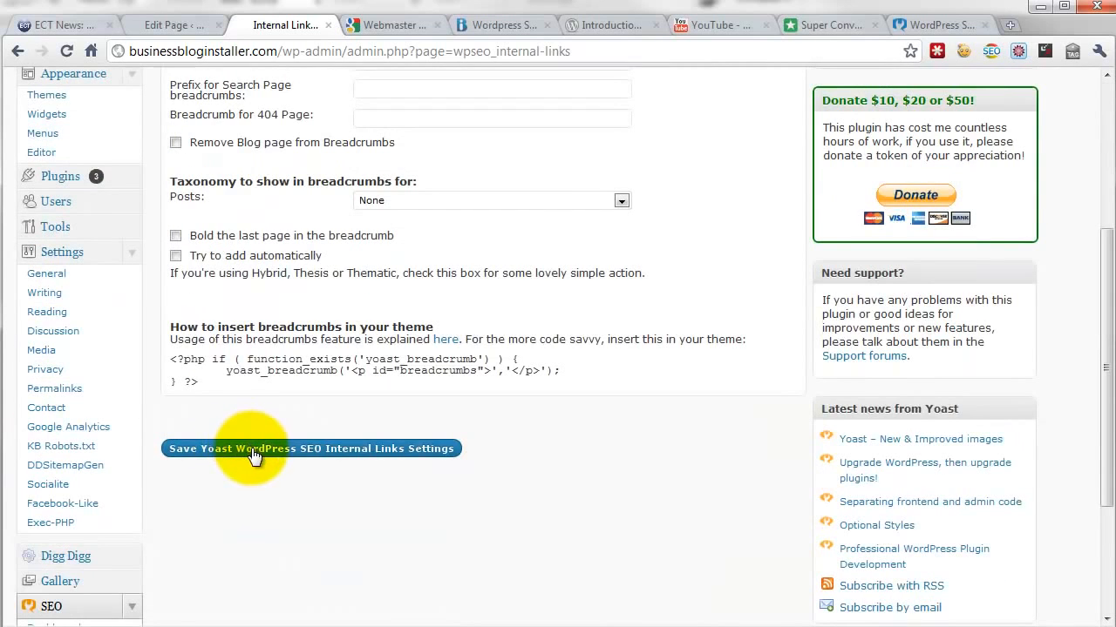
scroll(254, 464, "down", 3)
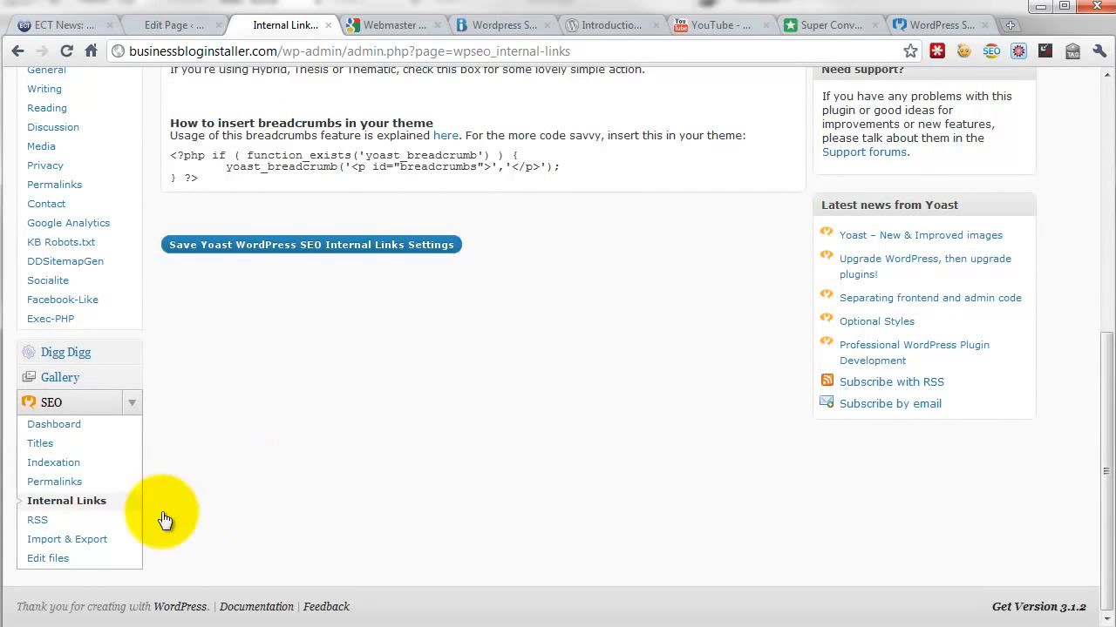
left_click(39, 521)
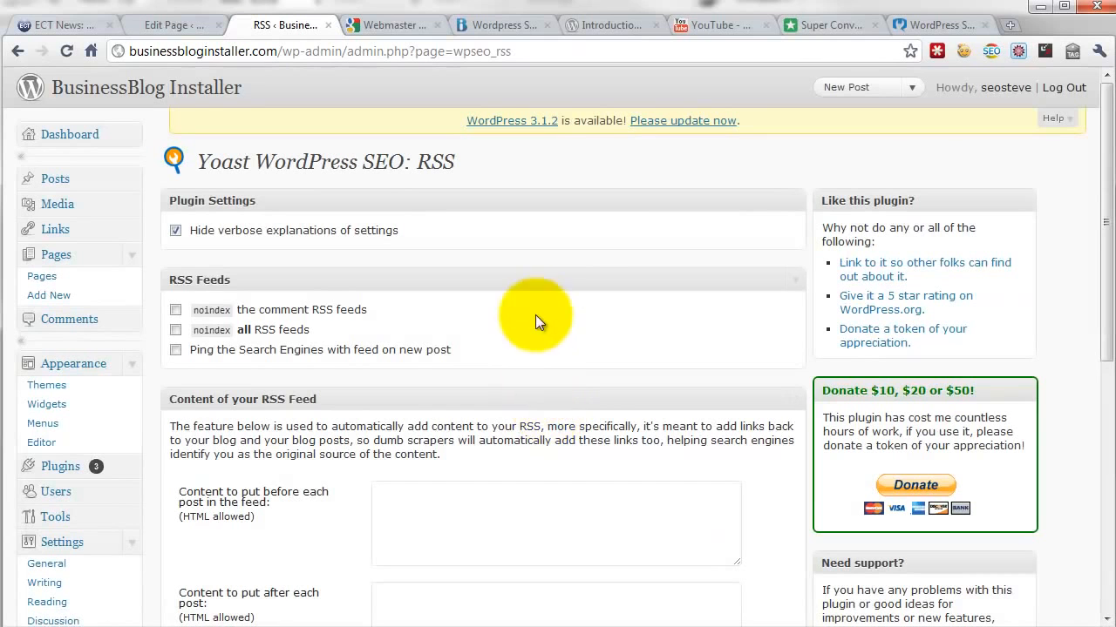
left_click(176, 229)
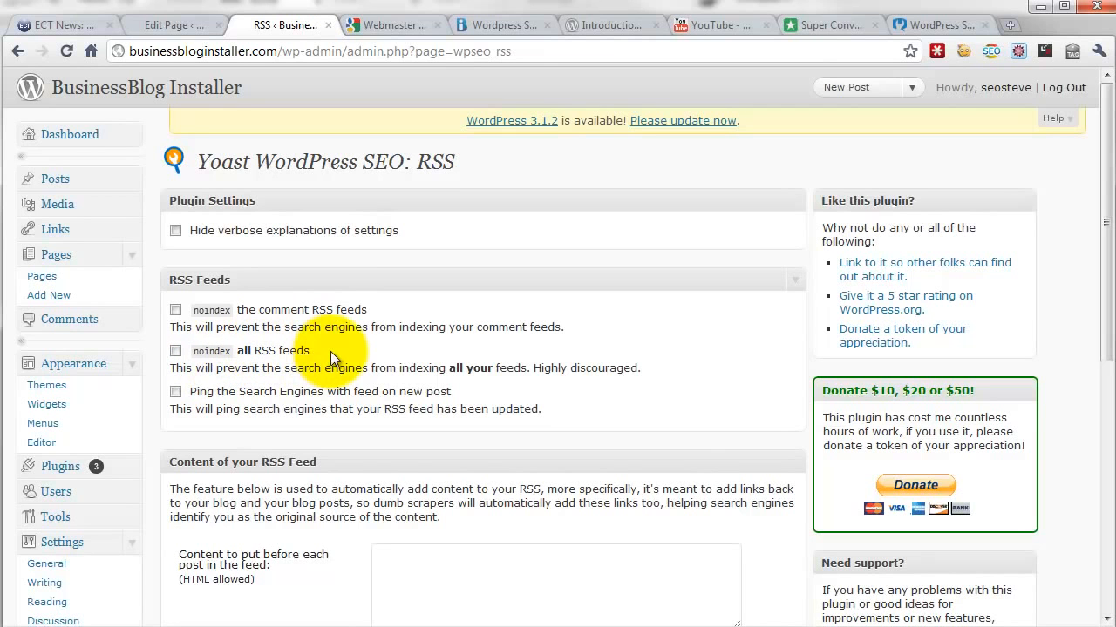
Step: Highlight the "Highly discouraged." note about noindexing all RSS feeds and enable pinging the search engines with the feed on new posts
left_click_drag(534, 368, 643, 367)
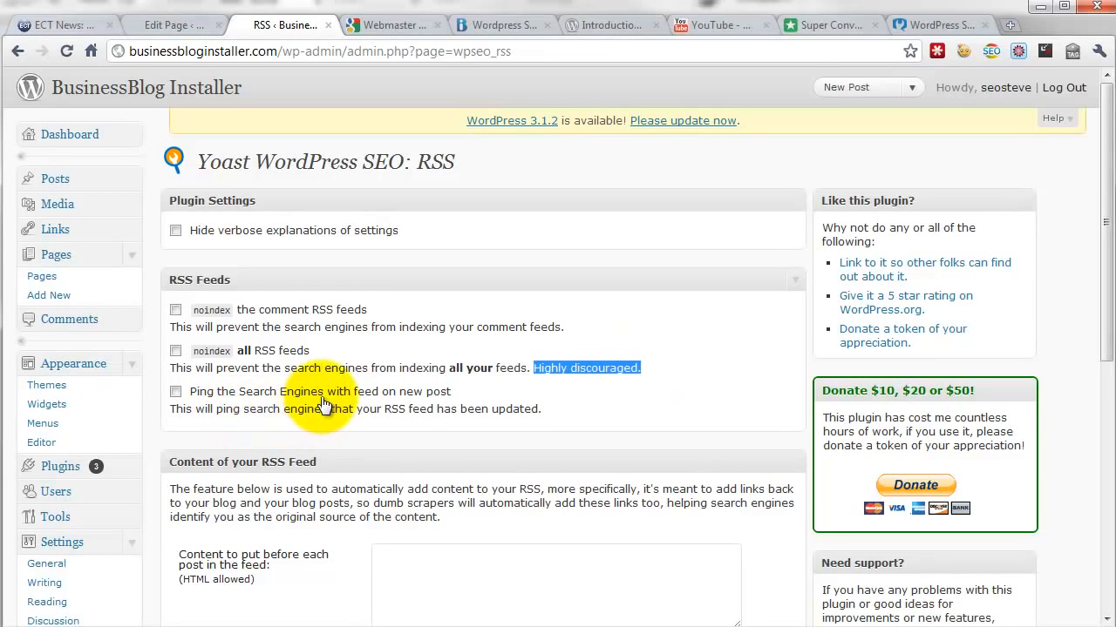
left_click(175, 392)
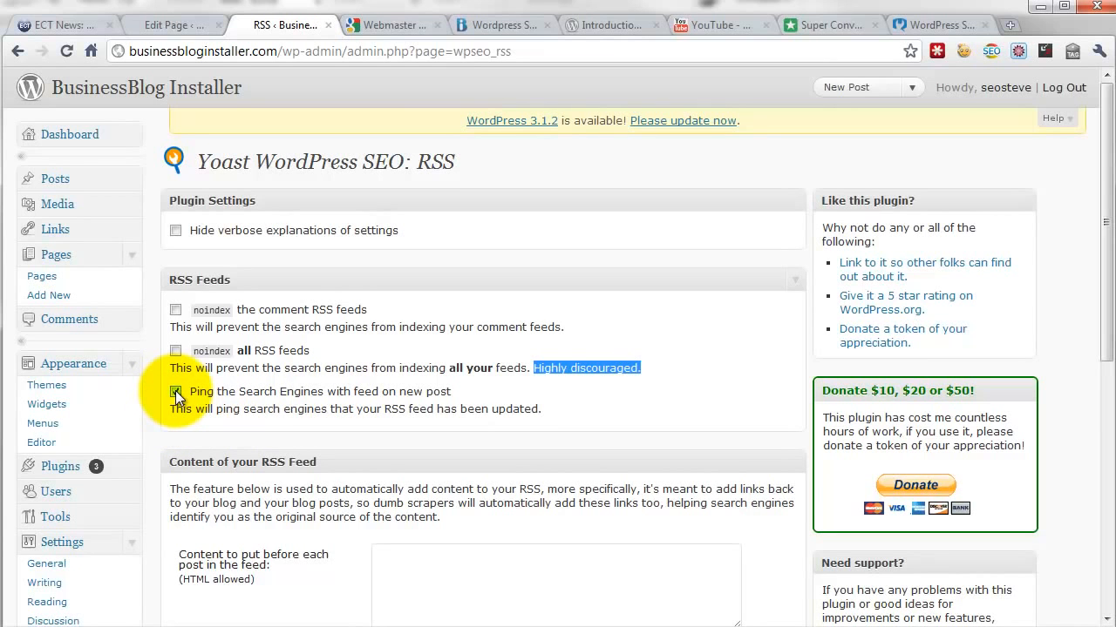
Step: Examine the RSS feed content settings, focusing the fields for content before and after each post
scroll(485, 398, "down", 2)
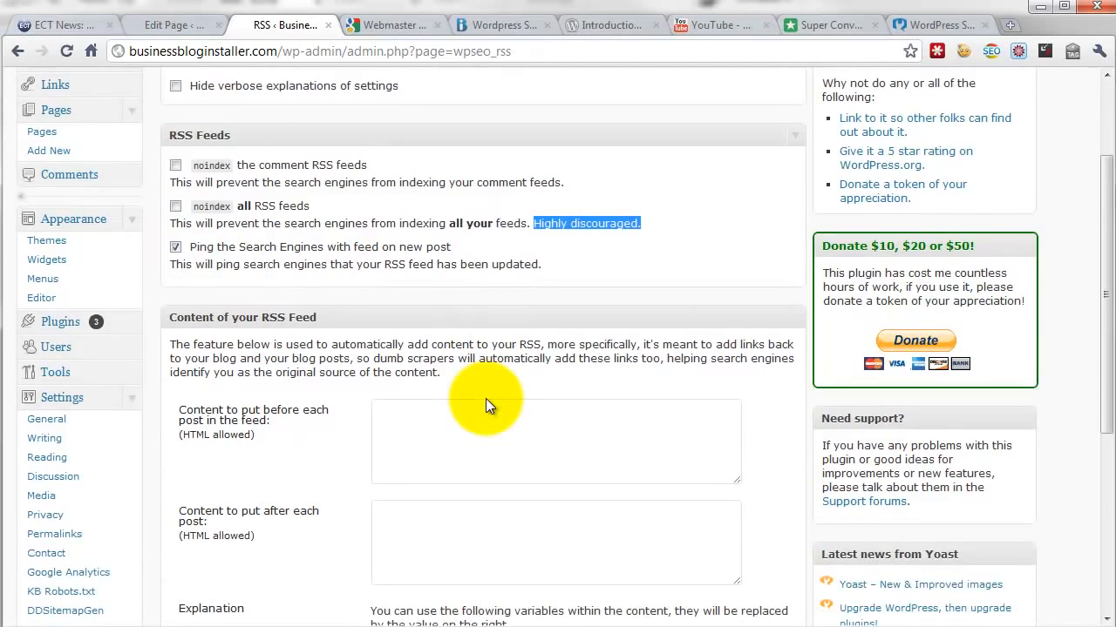
scroll(485, 403, "down", 2)
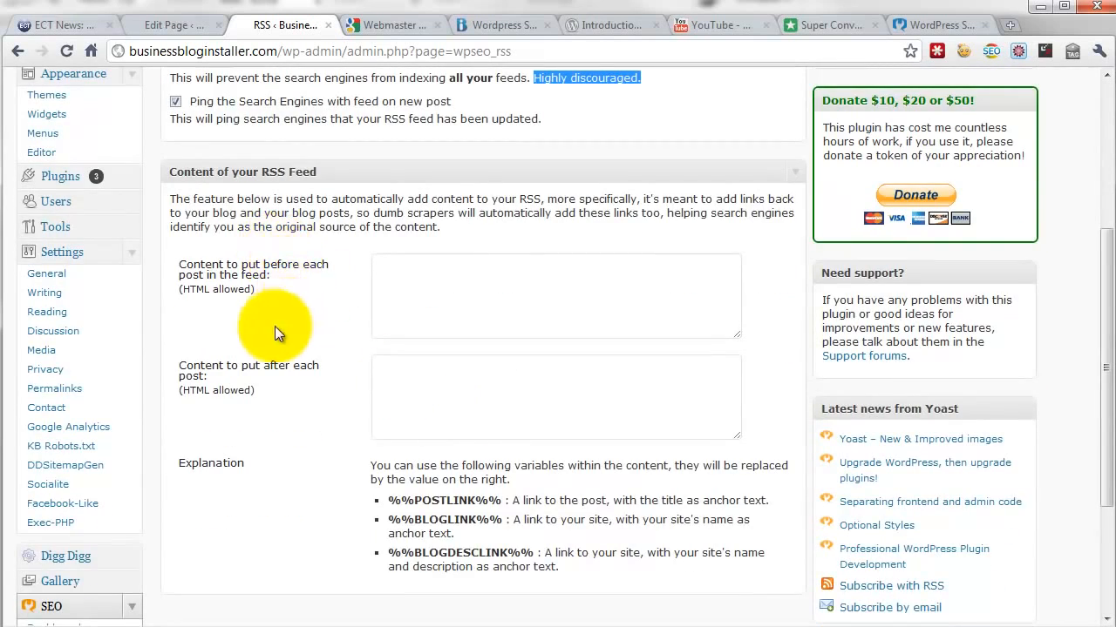
left_click(444, 283)
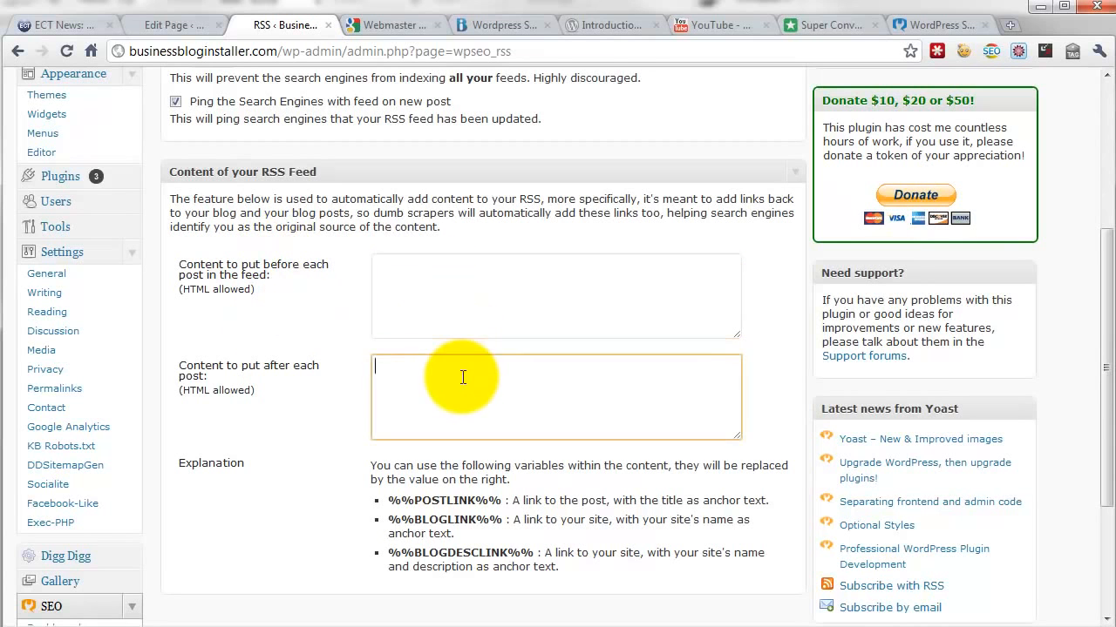
left_click(462, 392)
left_click(461, 299)
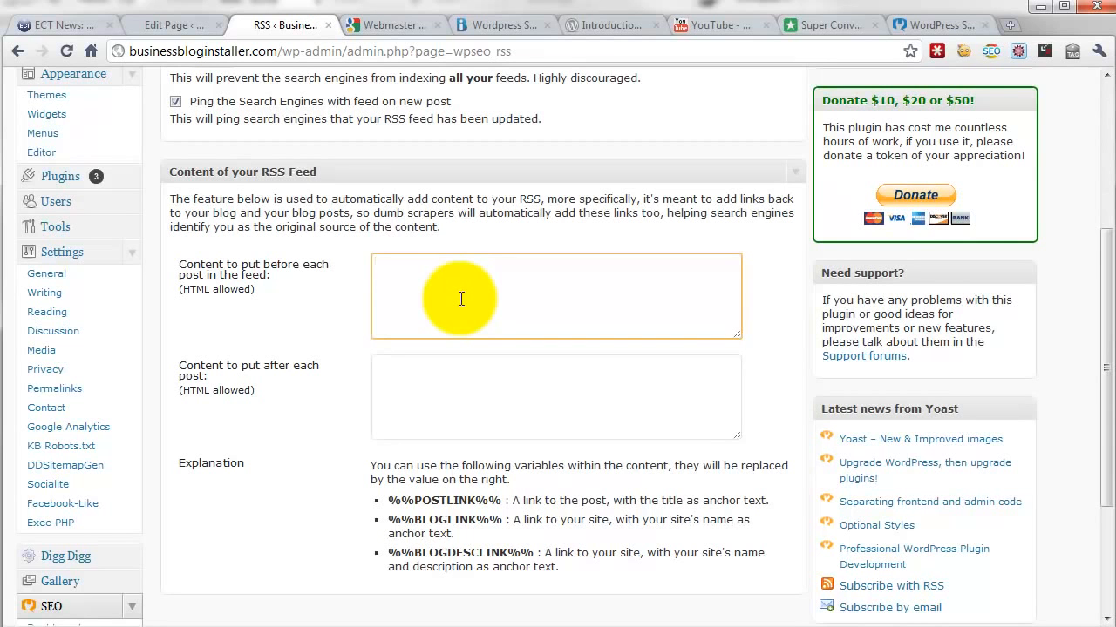
left_click(470, 374)
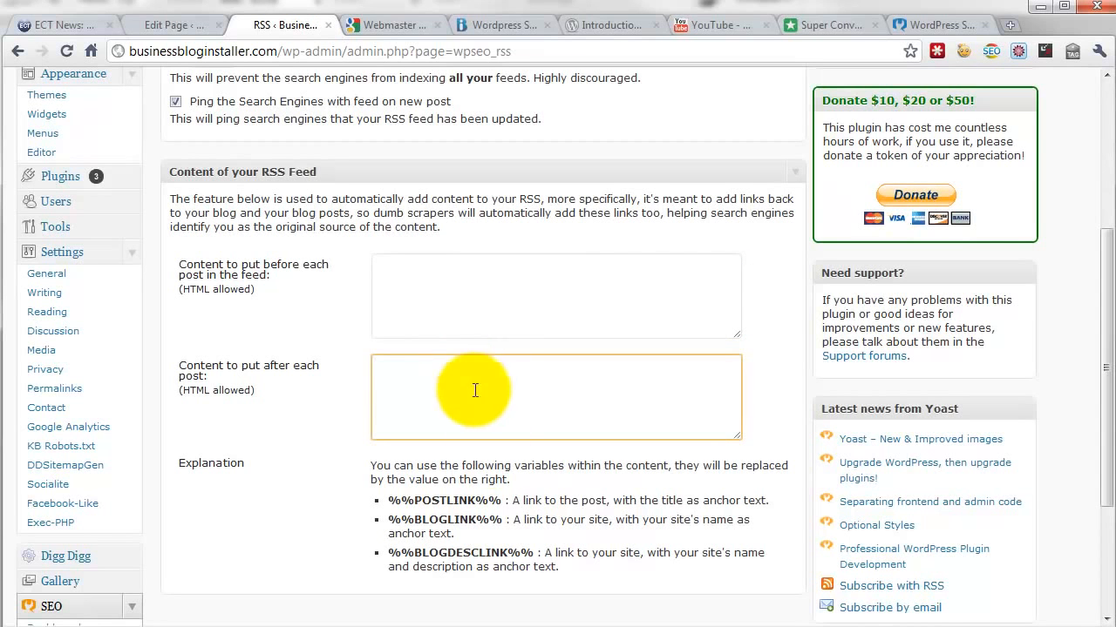
Step: Highlight the %%POSTLINK%% variable in the RSS explanation and focus the fields for content before and after each post
left_click_drag(503, 500, 392, 498)
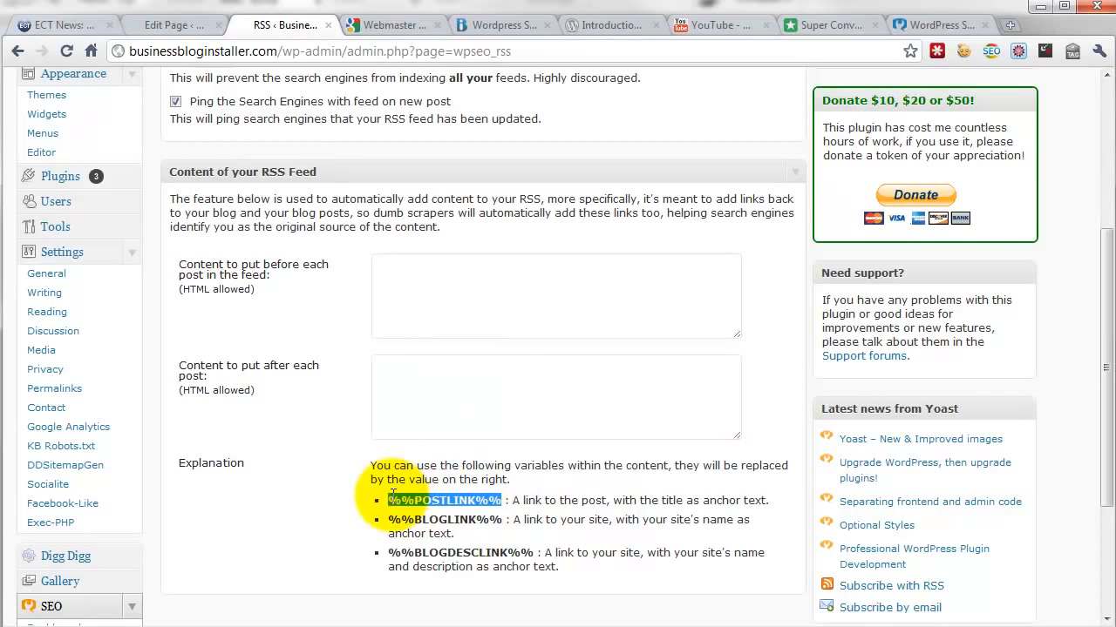
left_click(498, 289)
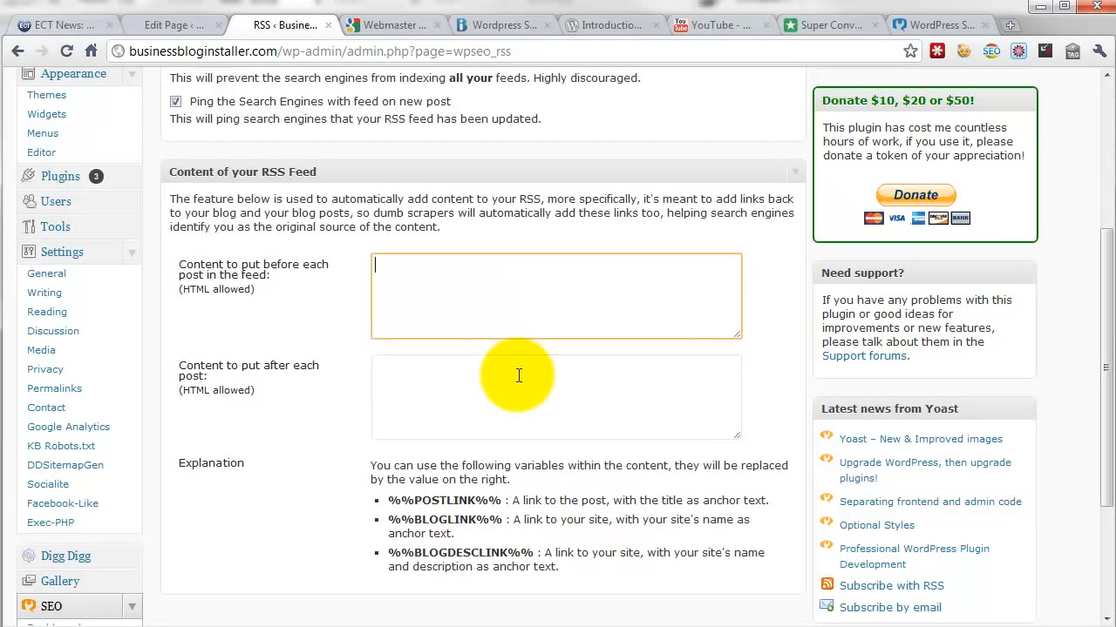
left_click(518, 376)
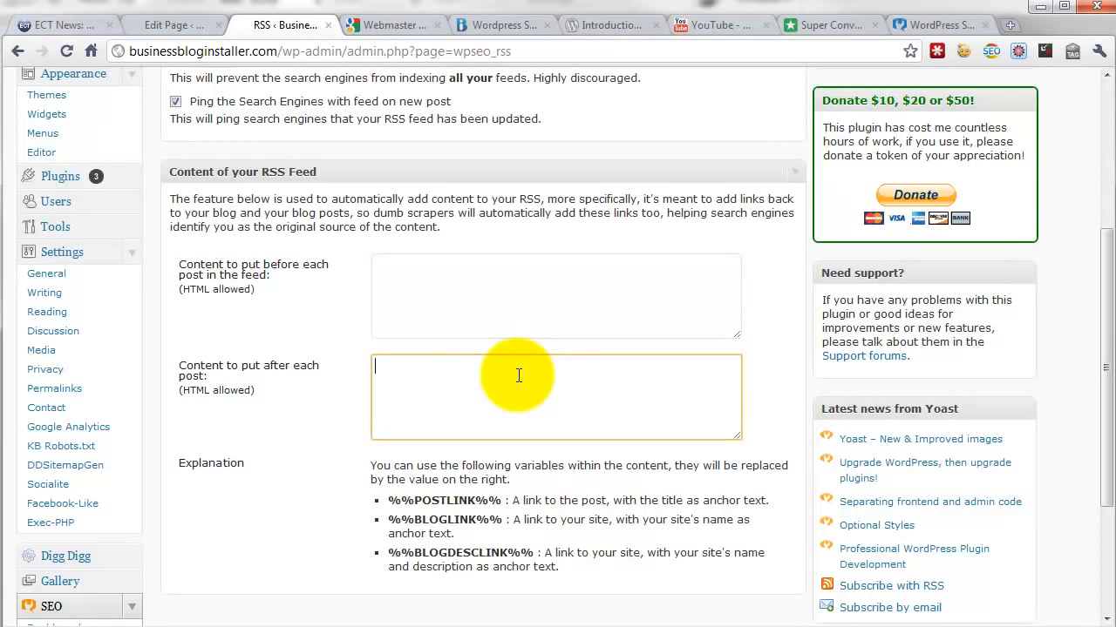
left_click(509, 281)
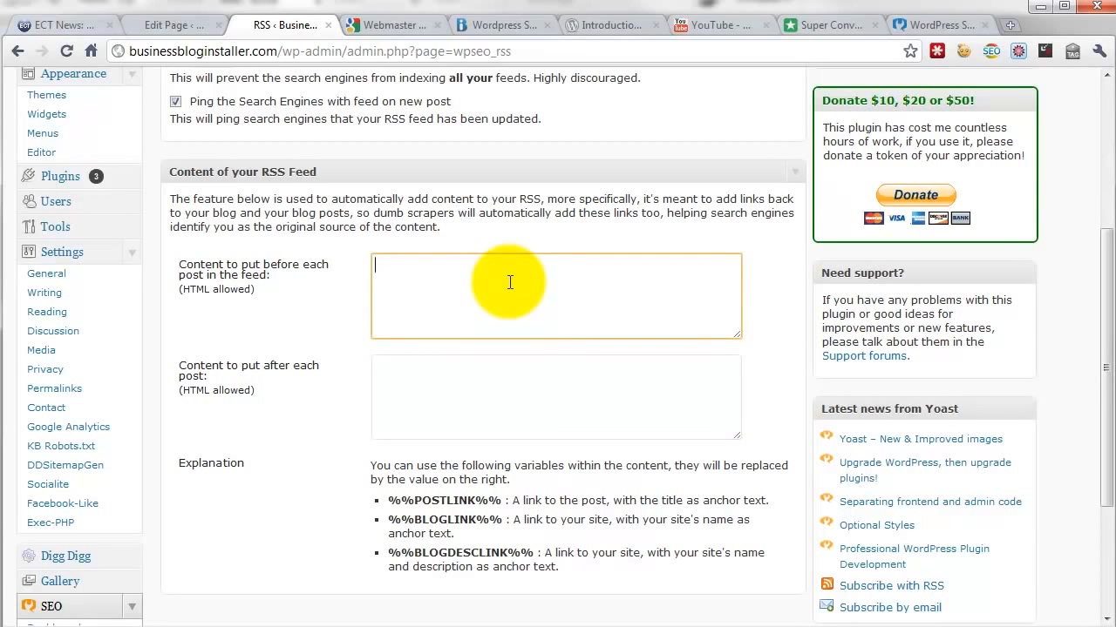
Step: Save the Yoast WordPress SEO RSS settings
scroll(502, 366, "down", 3)
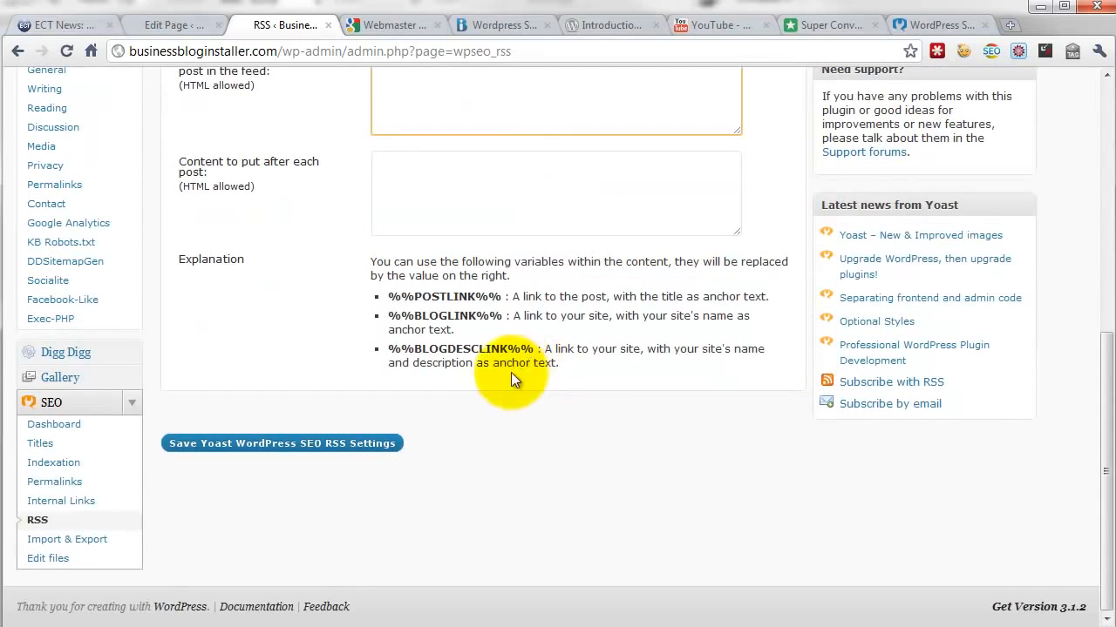
left_click(340, 446)
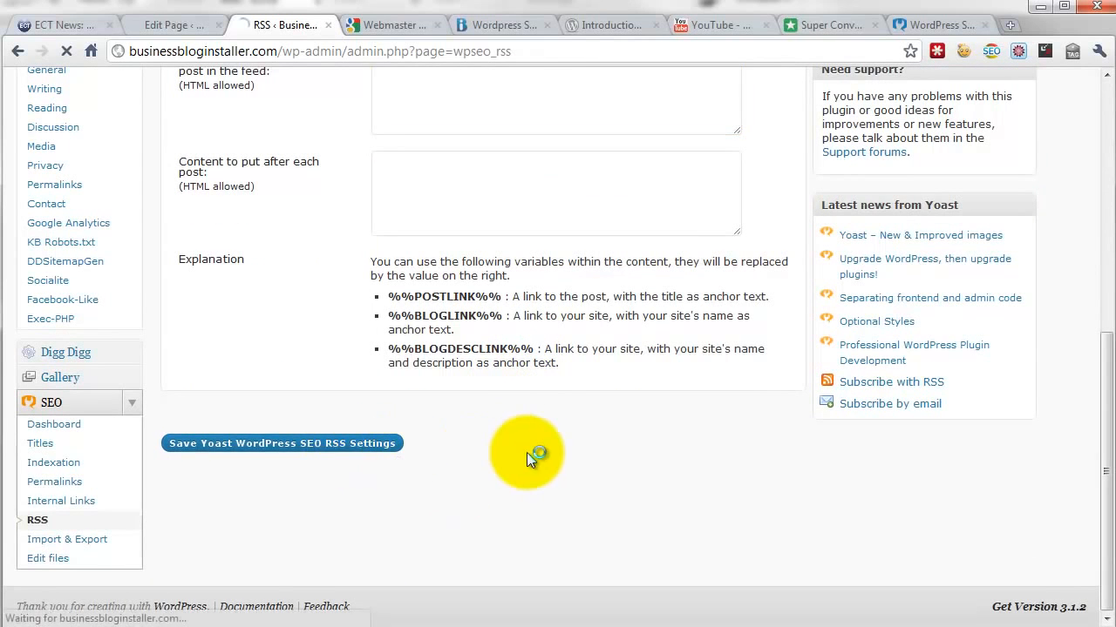
scroll(316, 461, "down", 5)
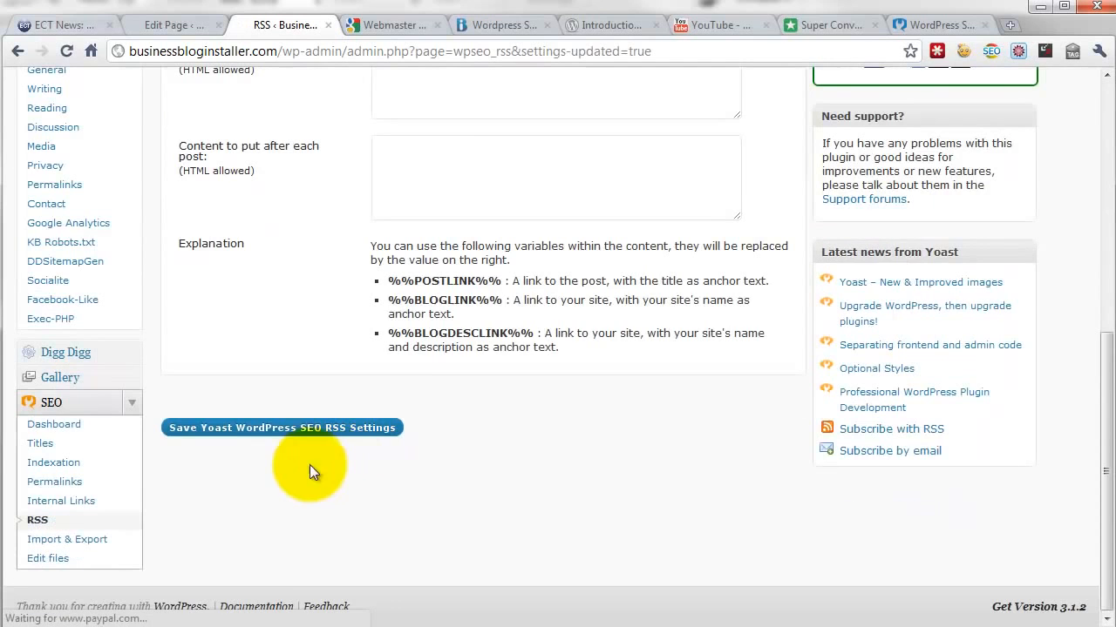
Step: Open the Import & Export page and review its options, ticking and clearing the All-in-One SEO import and the old-data deletion
left_click(82, 540)
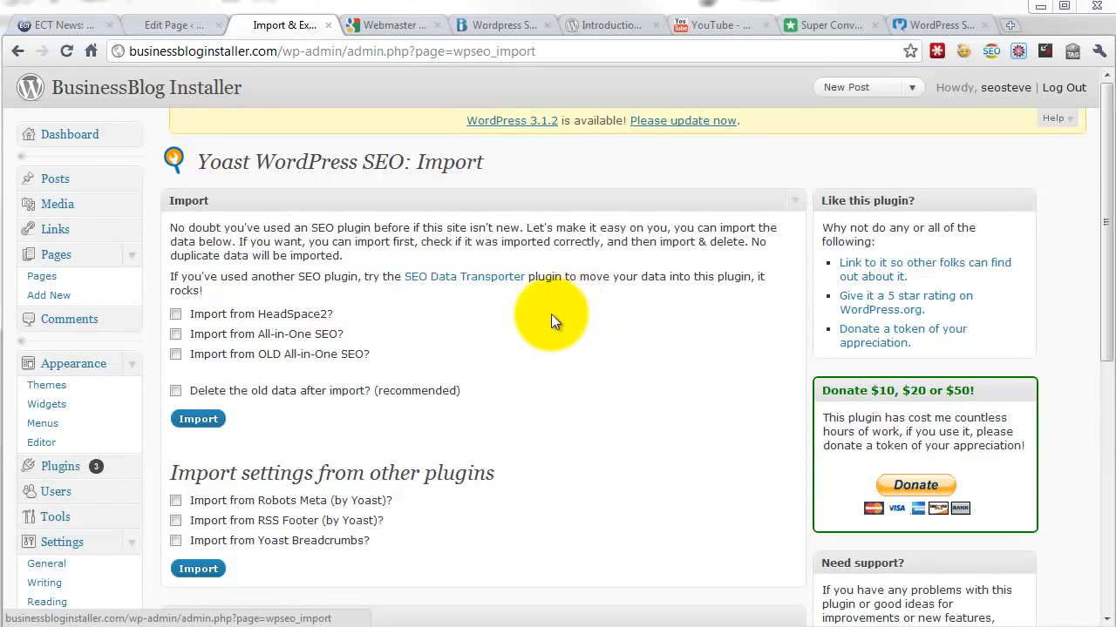
left_click(176, 333)
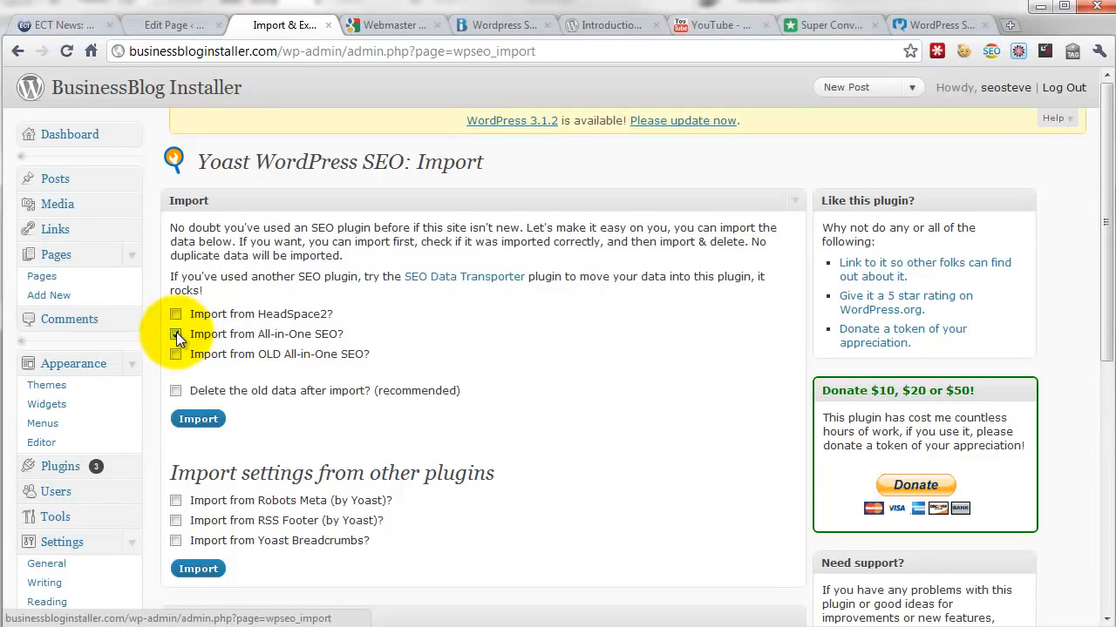
left_click(174, 390)
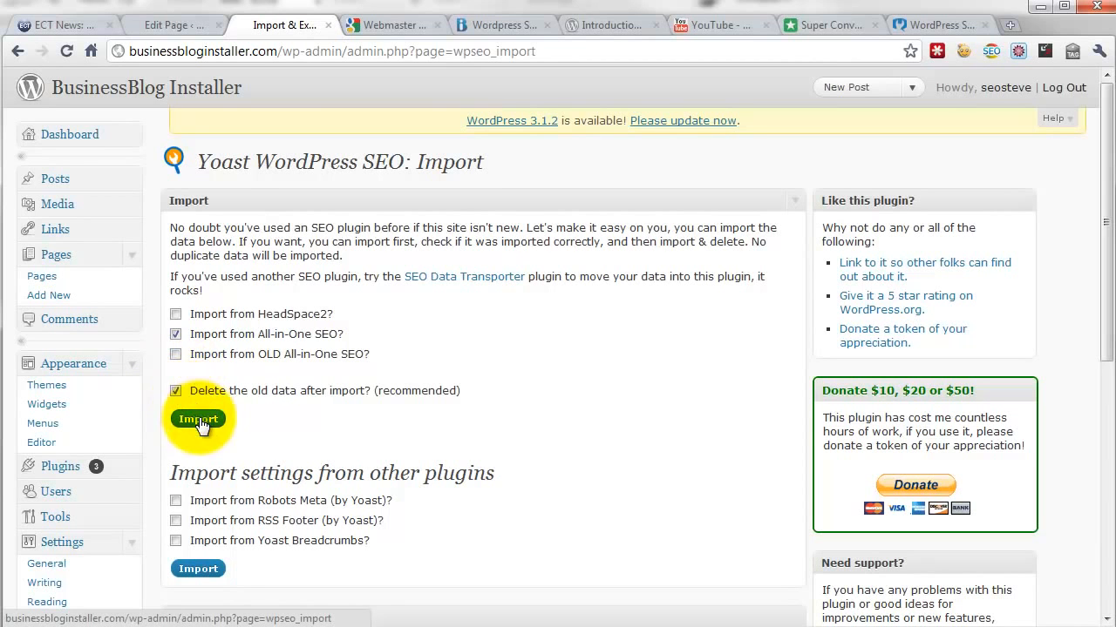
left_click(175, 390)
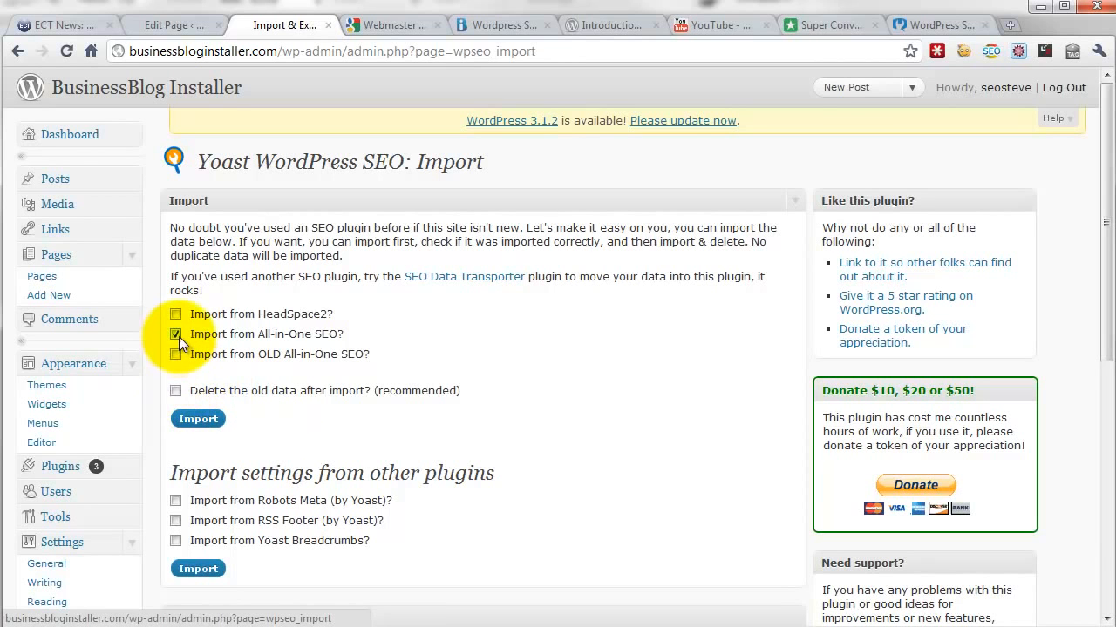
left_click(176, 334)
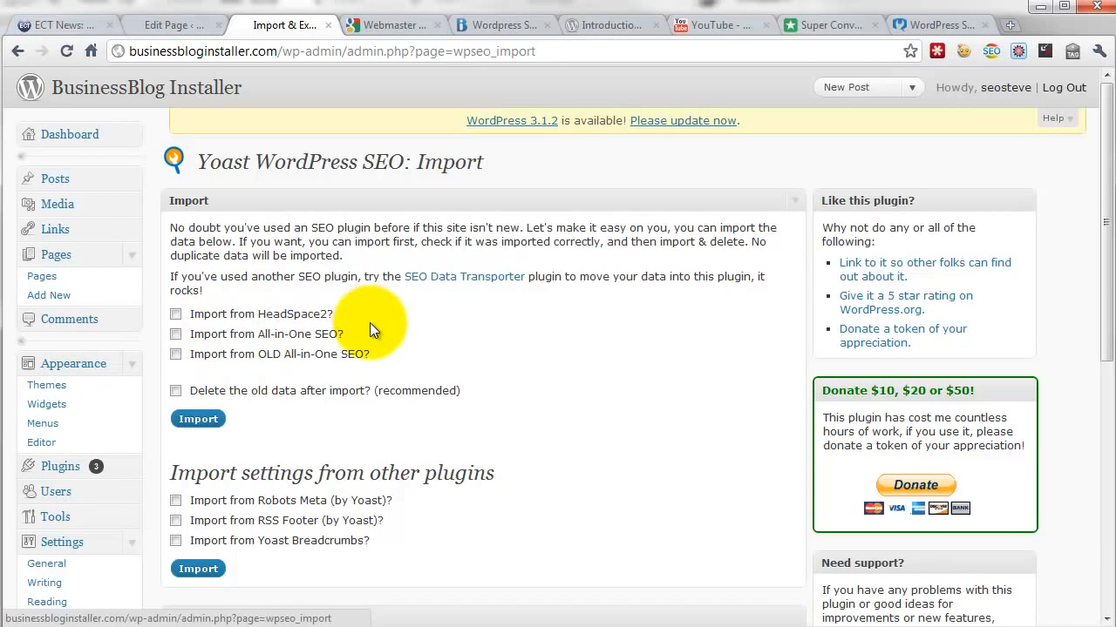
scroll(370, 322, "down", 3)
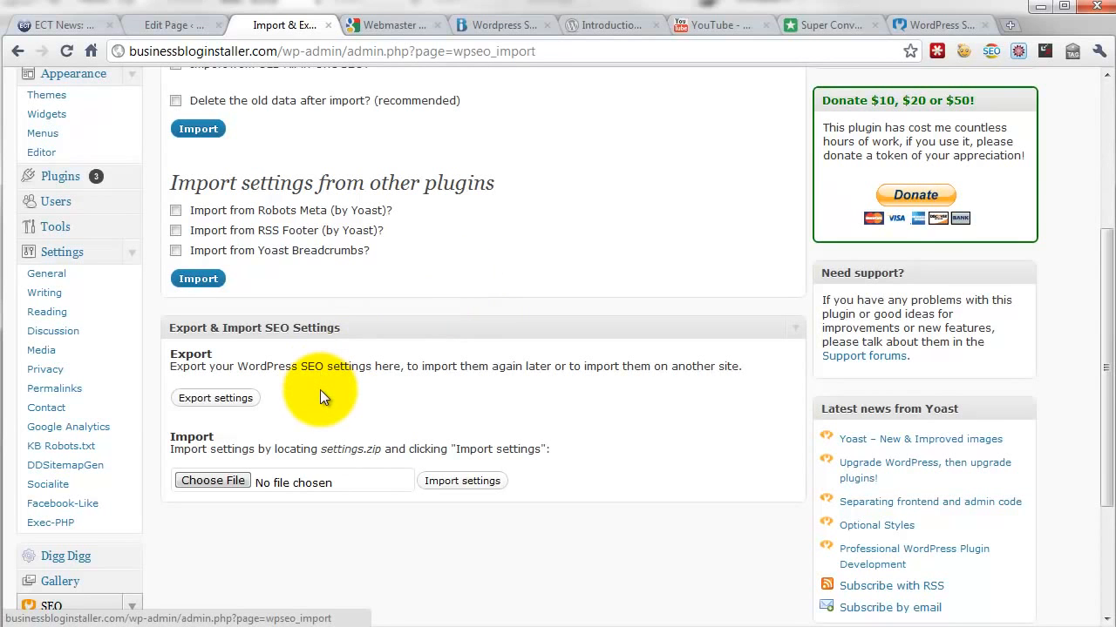
scroll(320, 392, "down", 3)
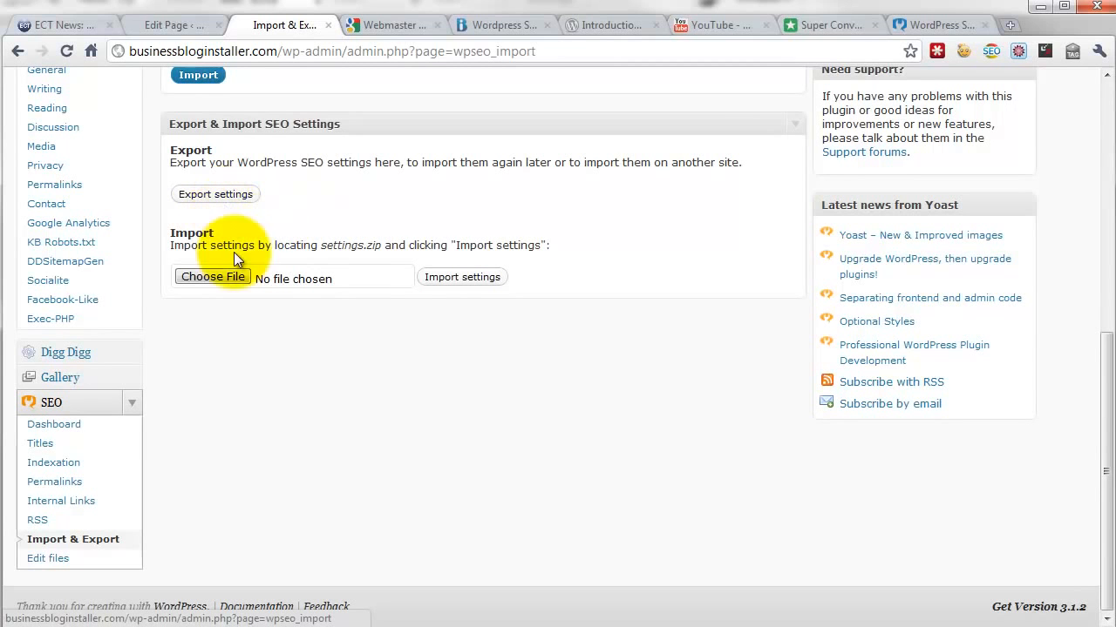
Step: Open the SEO plugin's Edit files page and highlight the businessbloginstaller.com domain in the page address
left_click(79, 562)
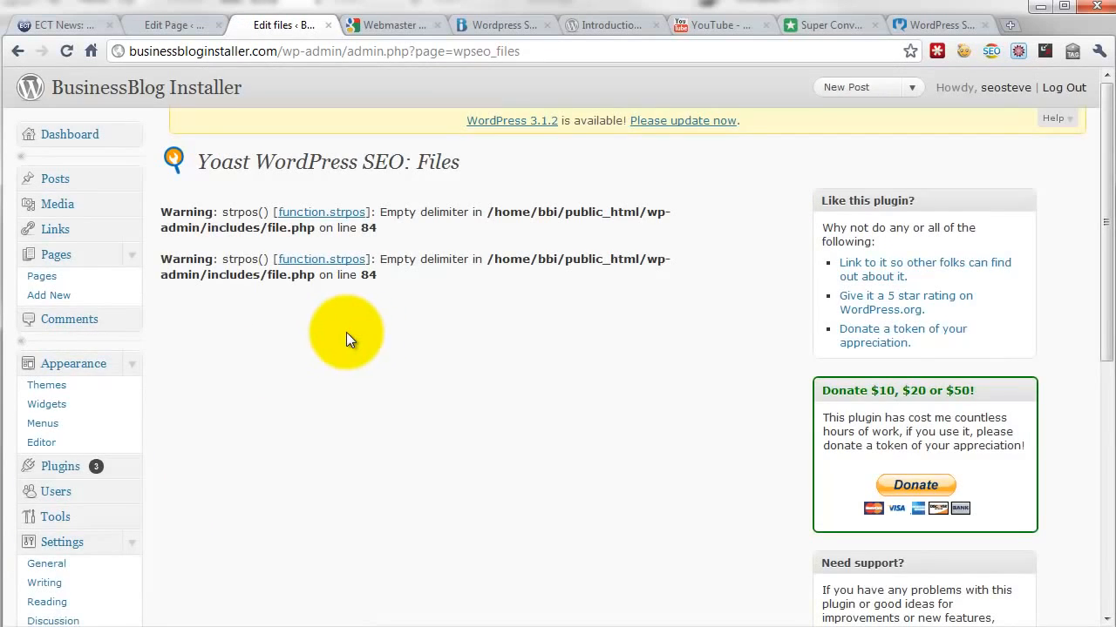
scroll(383, 258, "down", 6)
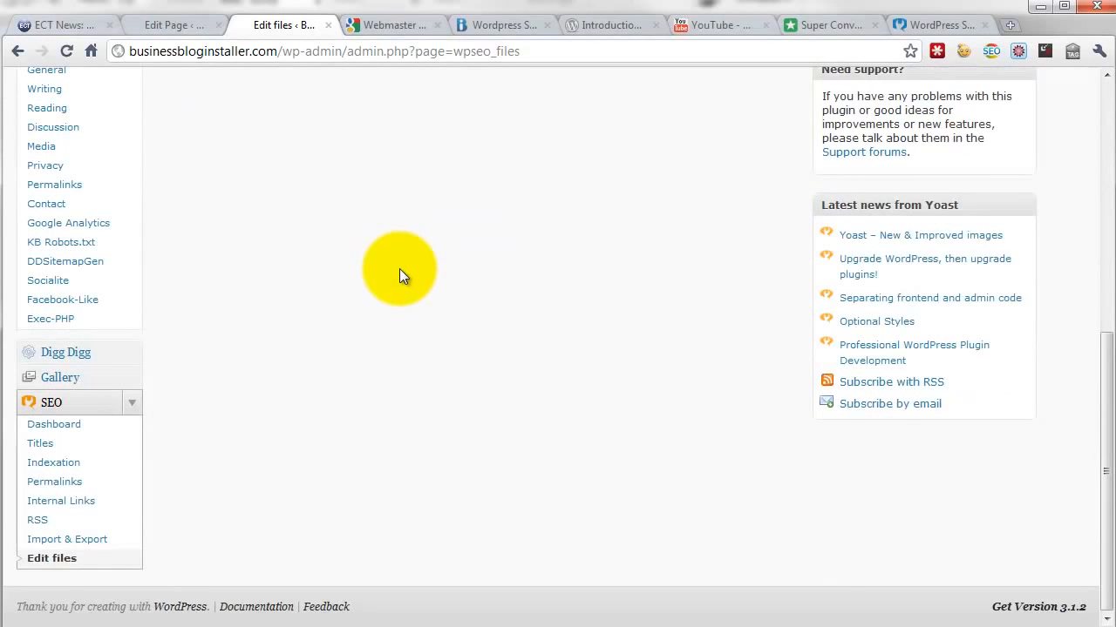
scroll(383, 319, "up", 1)
scroll(381, 320, "down", 1)
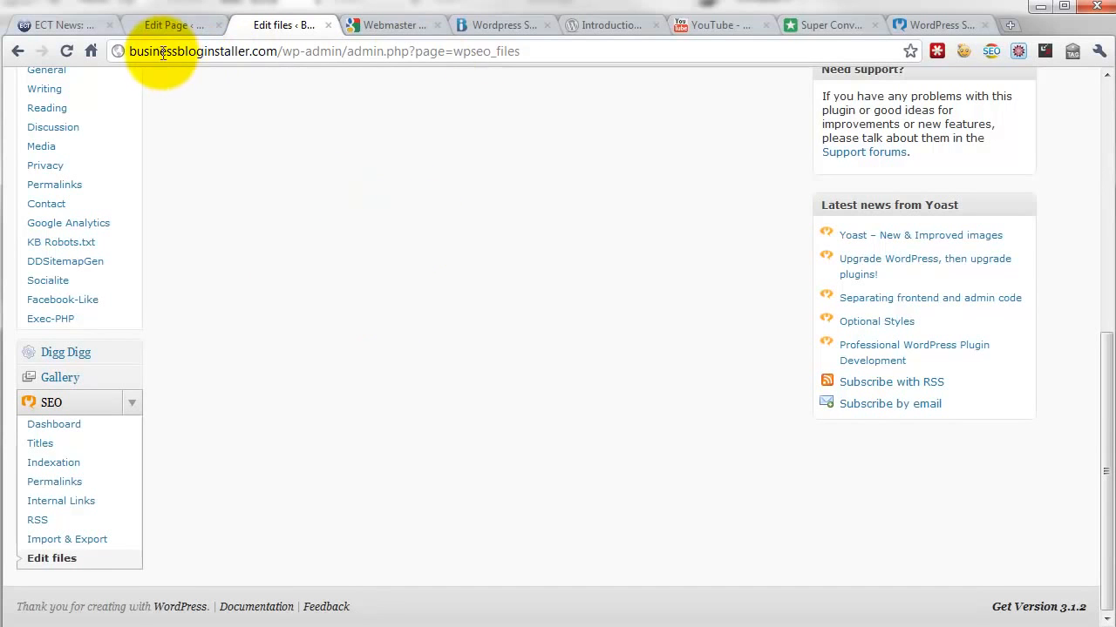
left_click_drag(277, 51, 119, 51)
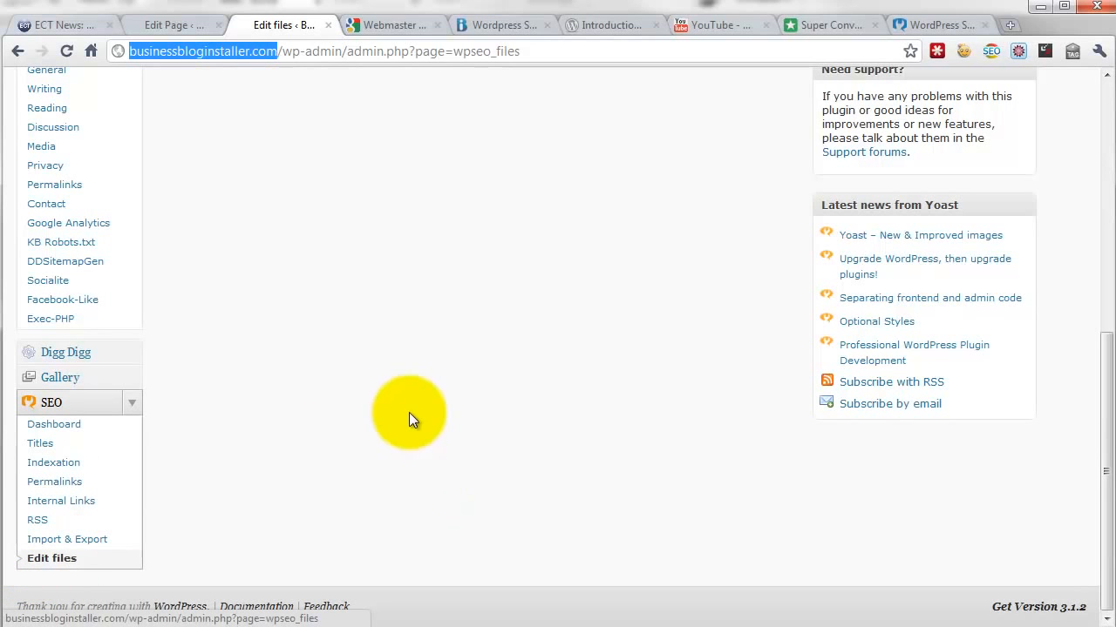
scroll(418, 452, "up", 6)
scroll(229, 257, "down", 6)
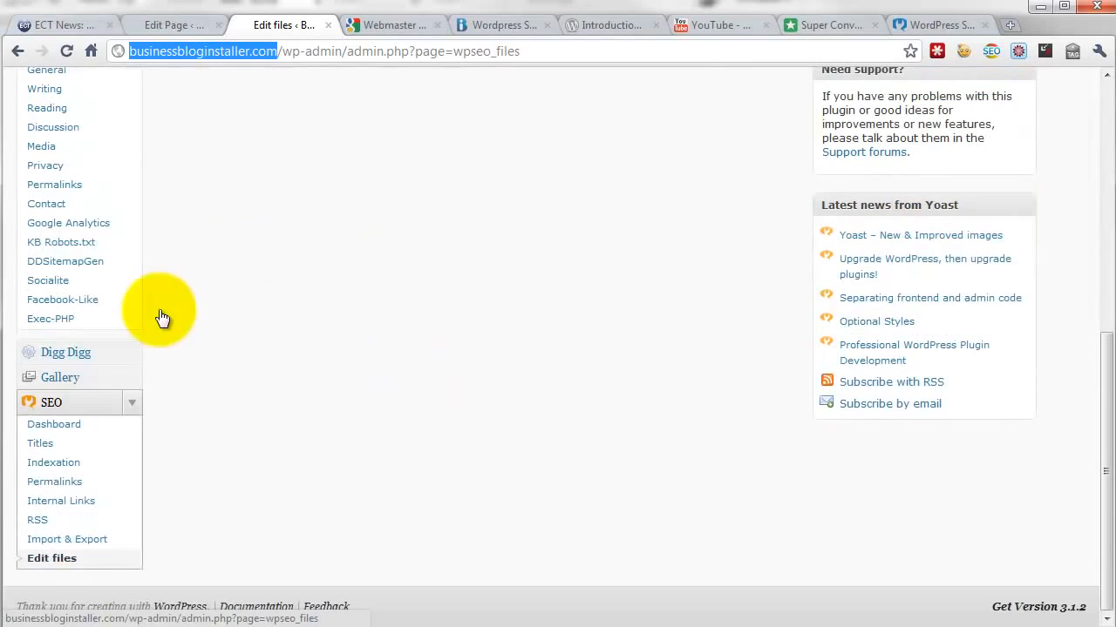
Step: Open the SEO plugin's General settings, and view the BusinessBlog Installer home page in a new tab opened from the Edit Page screen
left_click(75, 406)
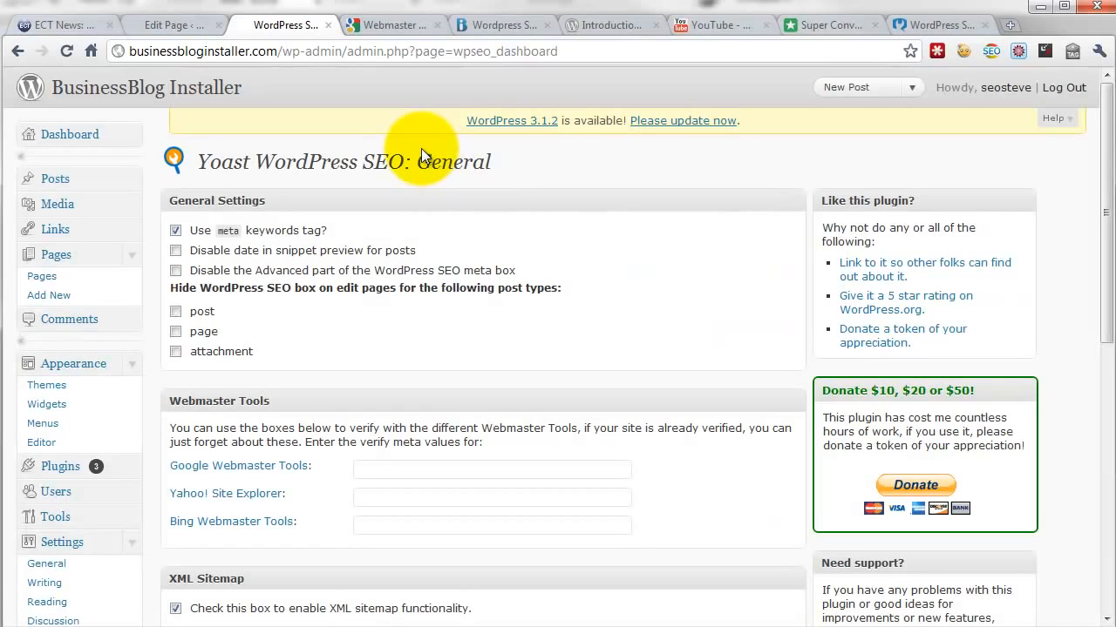
left_click(181, 21)
scroll(161, 207, "up", 2)
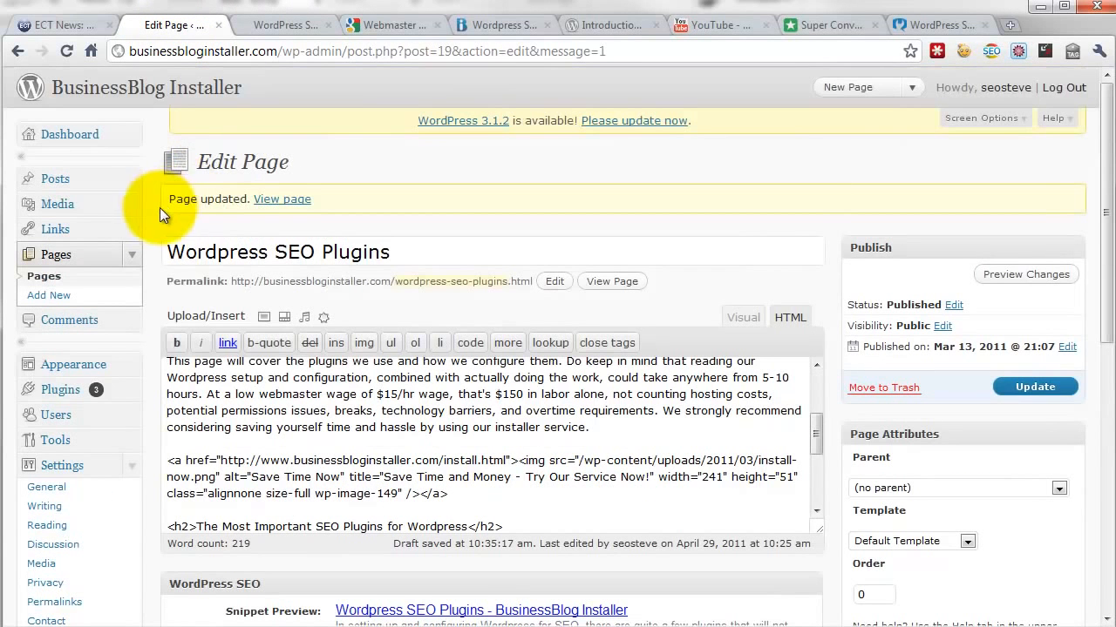
right_click(152, 85)
left_click(179, 97)
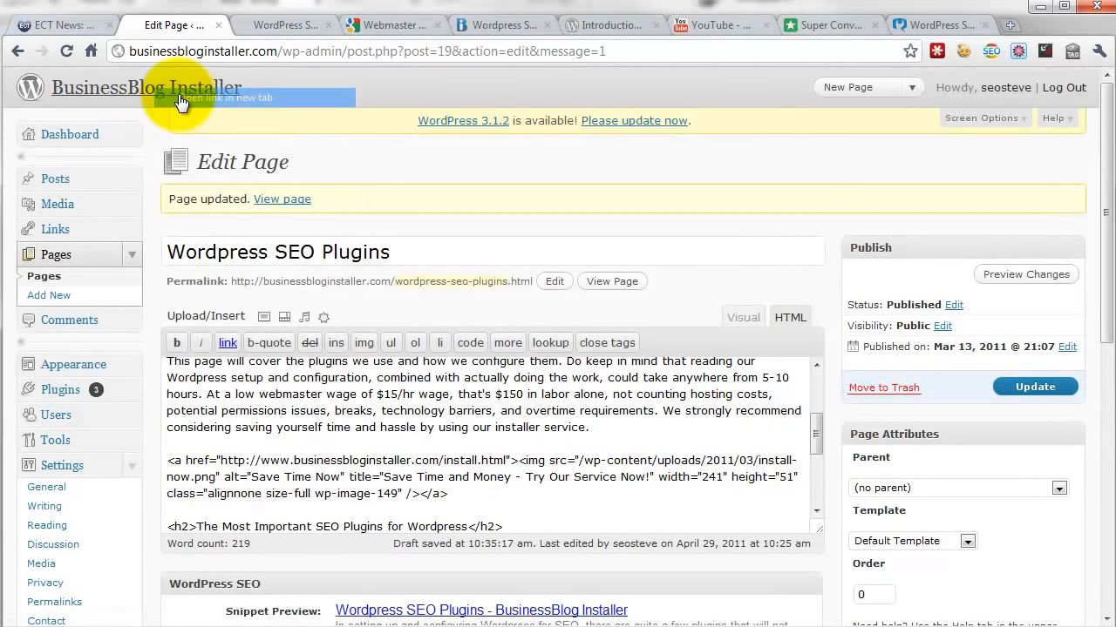
left_click(339, 27)
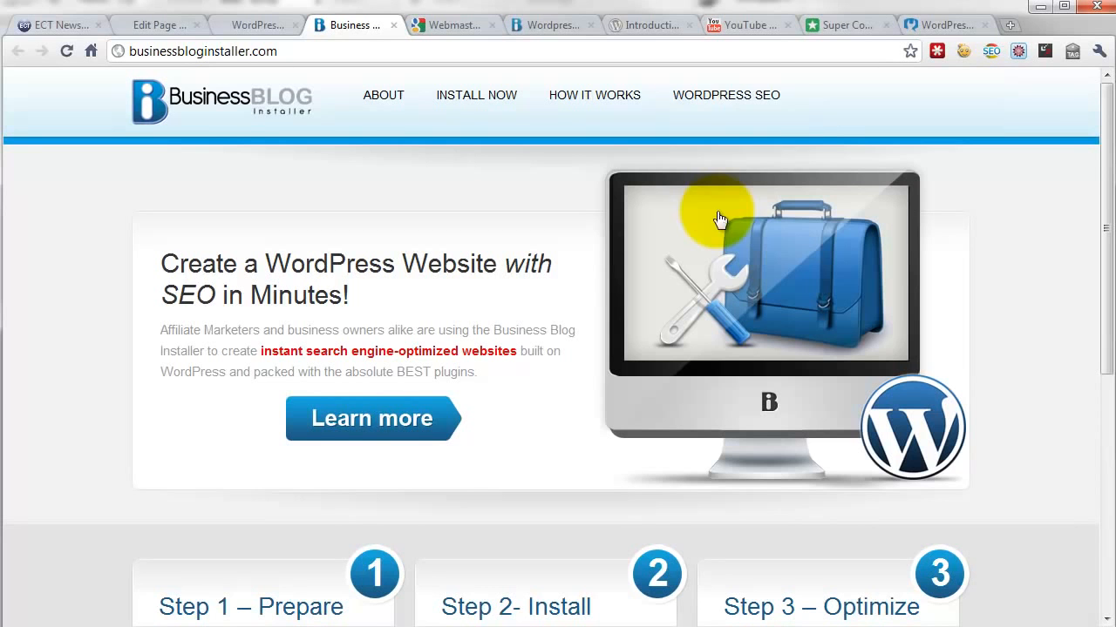
Step: Return to the plugin's General settings and review the general, webmaster tools and XML sitemap options
left_click(250, 26)
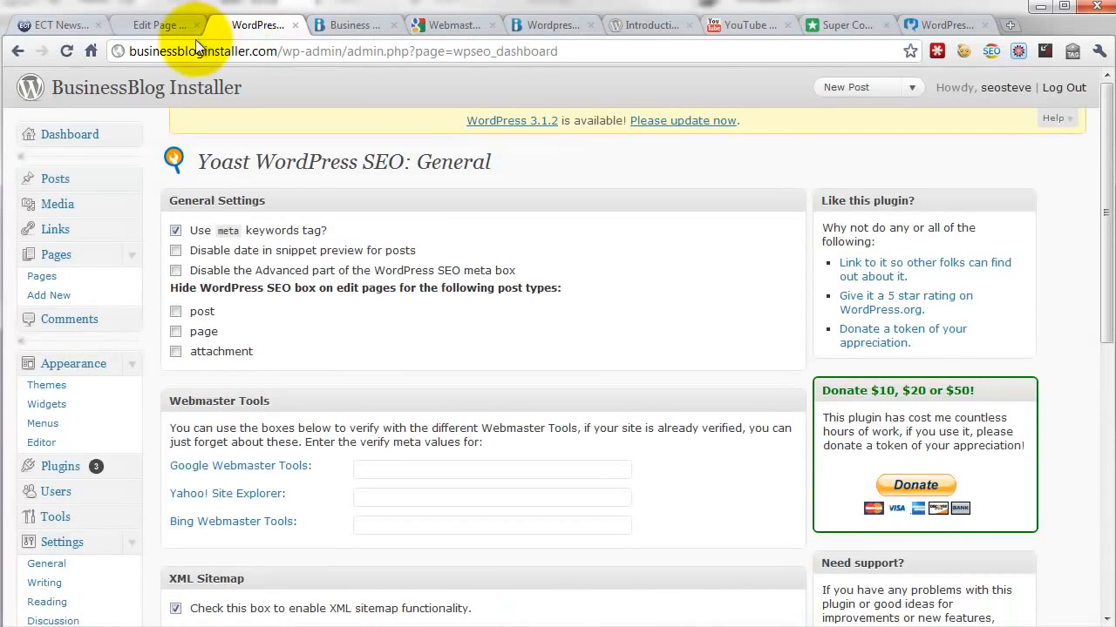
scroll(378, 362, "down", 10)
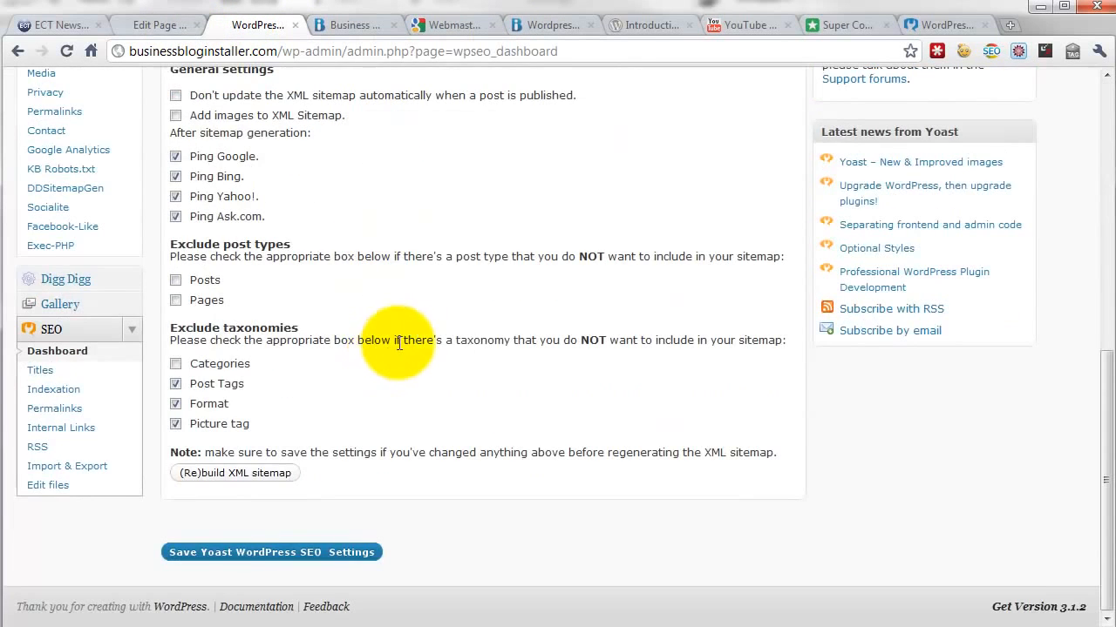
scroll(540, 357, "up", 10)
scroll(574, 373, "down", 2)
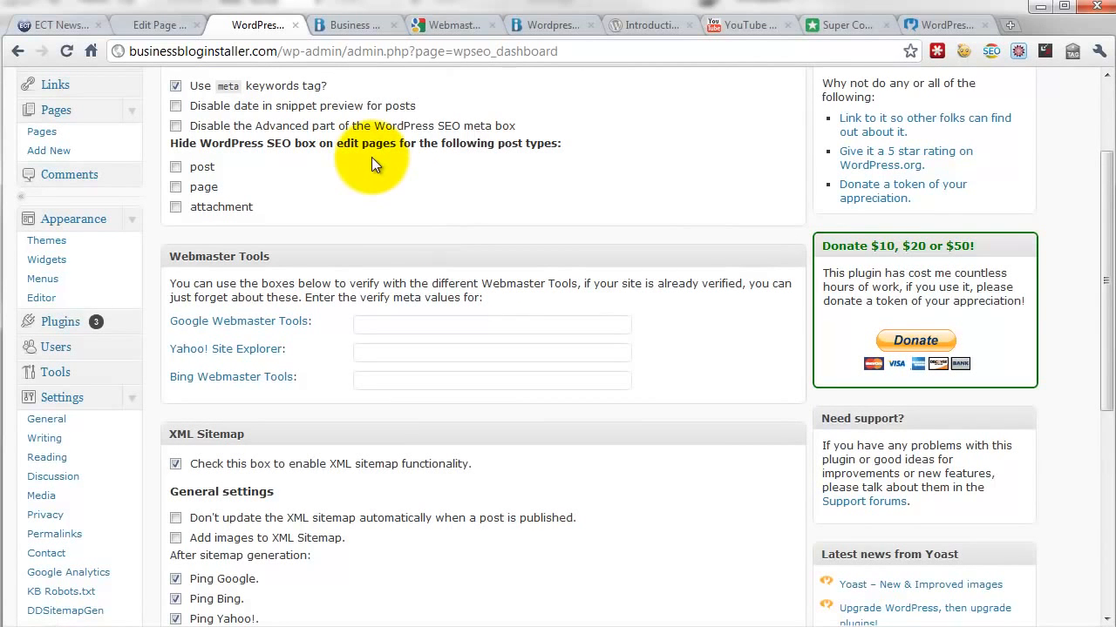
scroll(382, 194, "down", 5)
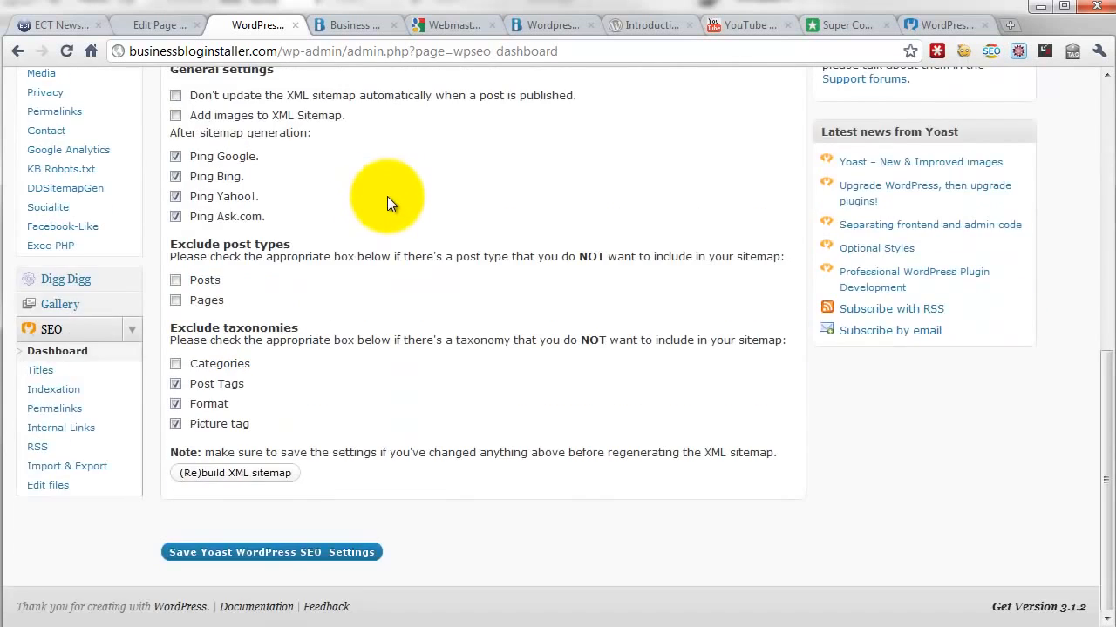
scroll(389, 197, "up", 8)
scroll(392, 199, "down", 4)
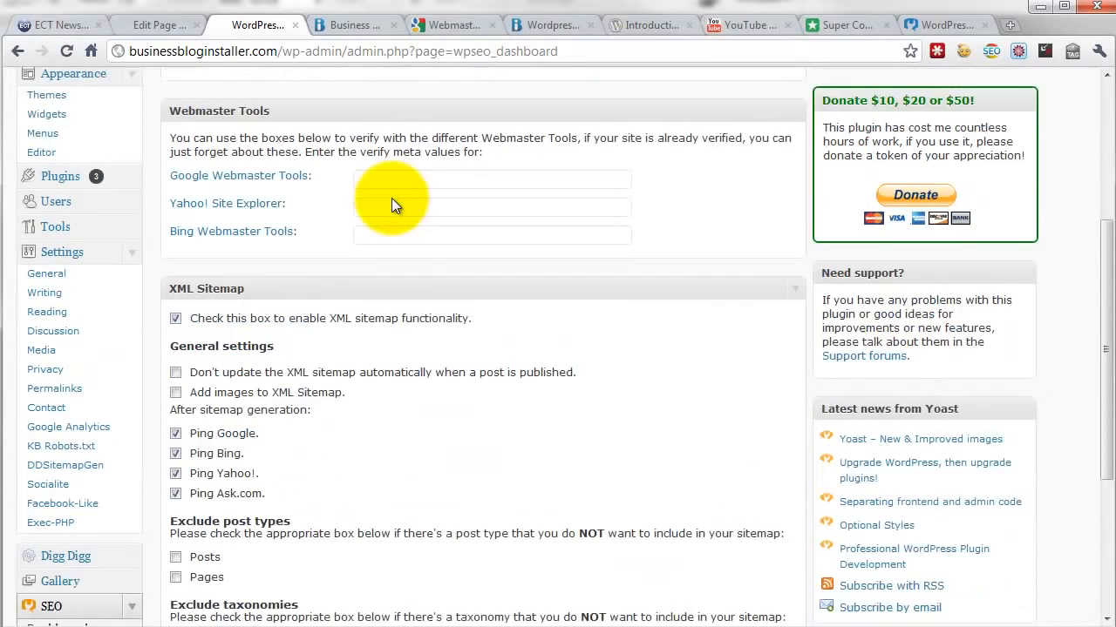